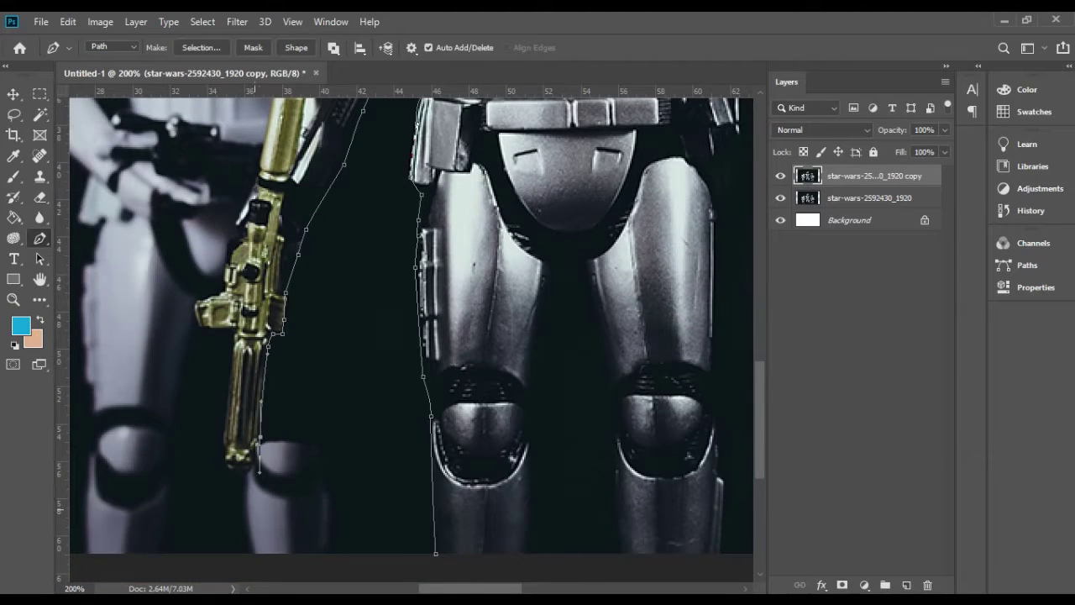
- Pan down to bring the lower part of Phasma's figure into view for tracing
left_click_drag(411, 420, 455, 235)
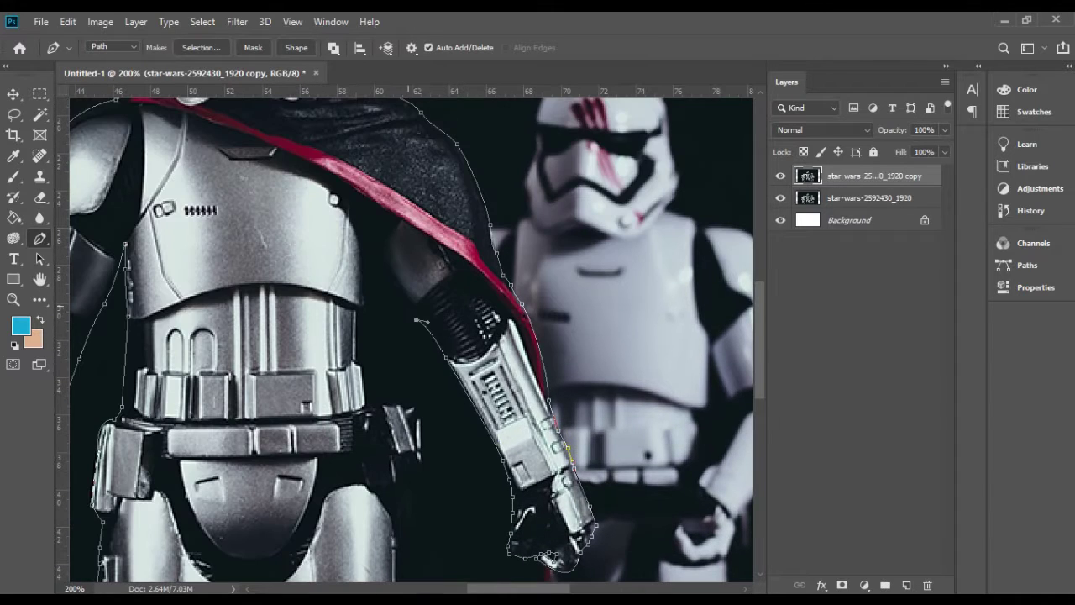
- Scroll down to inspect the lower part of the trooper cutout
scroll(424, 410, "down", 5)
scroll(432, 336, "down", 5)
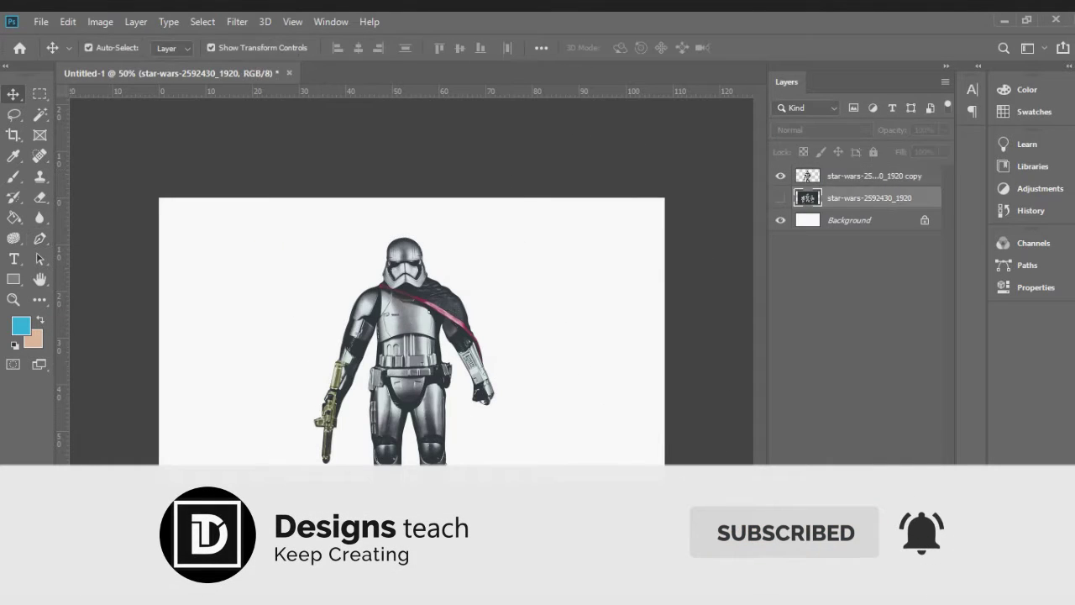
- Duplicate the cut-out figure layer and trace a pen path around the forearm
key("ctrl+j")
key("p")
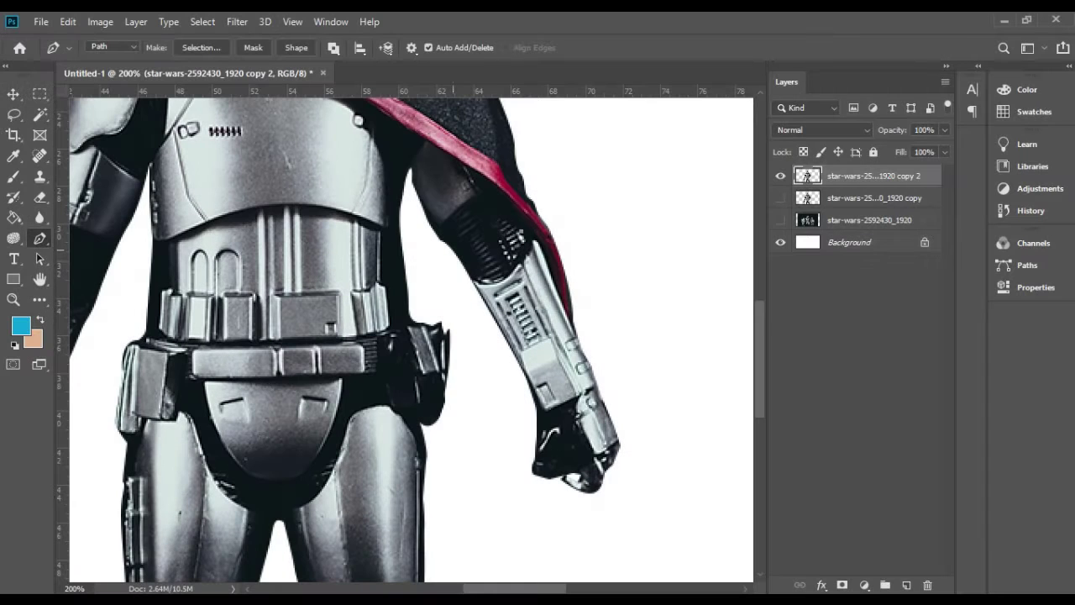
left_click(487, 362)
left_click(512, 510)
left_click(558, 579)
left_click(697, 522)
left_click(636, 424)
left_click(587, 345)
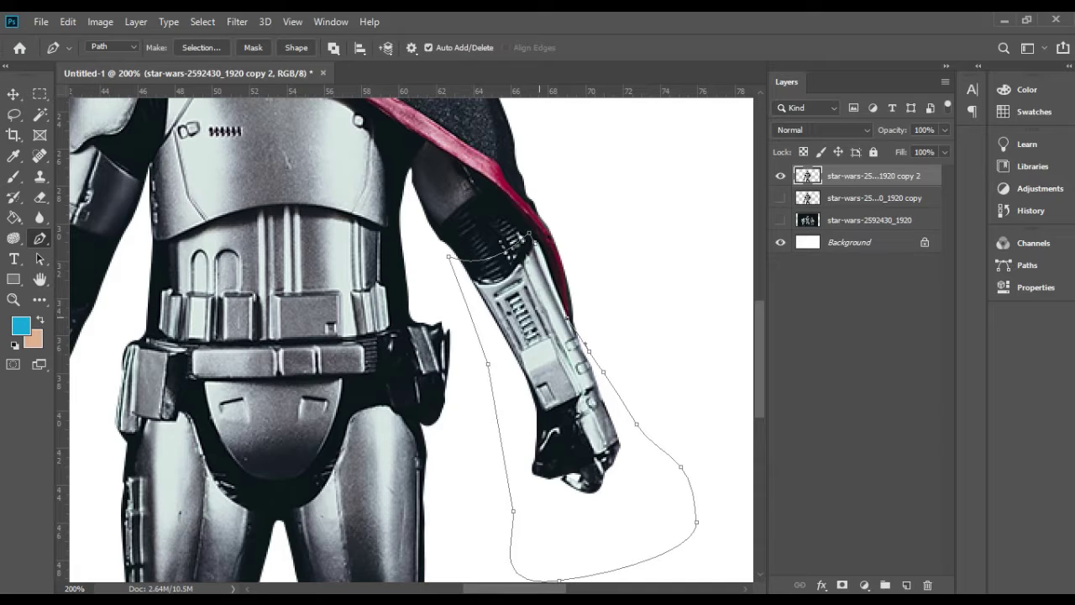
- Keep only the forearm on the copy by deleting everything outside the path
key("ctrl+Return")
key("ctrl+shift+i")
key("Delete")
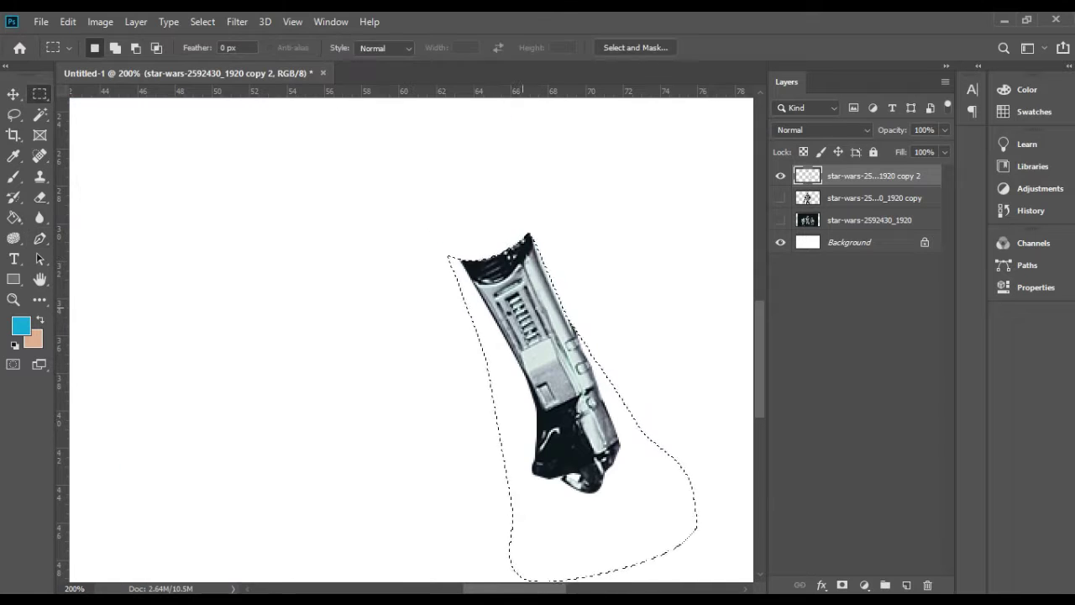
key("ctrl+d")
- Move the forearm off the body onto its own new layer
left_click(781, 197)
left_click(873, 175)
left_click(808, 176, "ctrl")
key("ctrl+j")
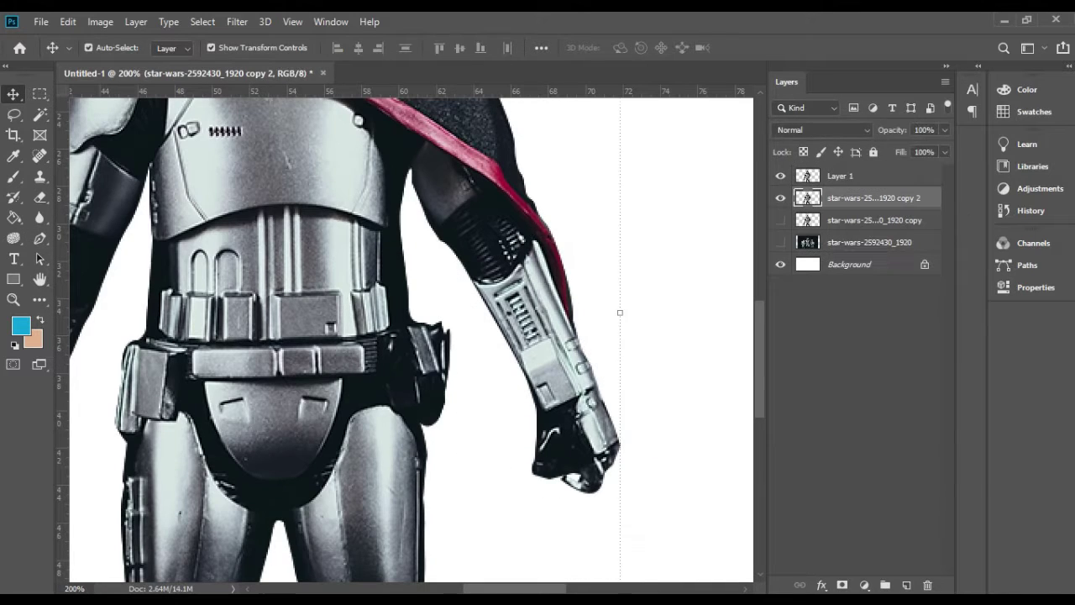
left_click(807, 220, "ctrl")
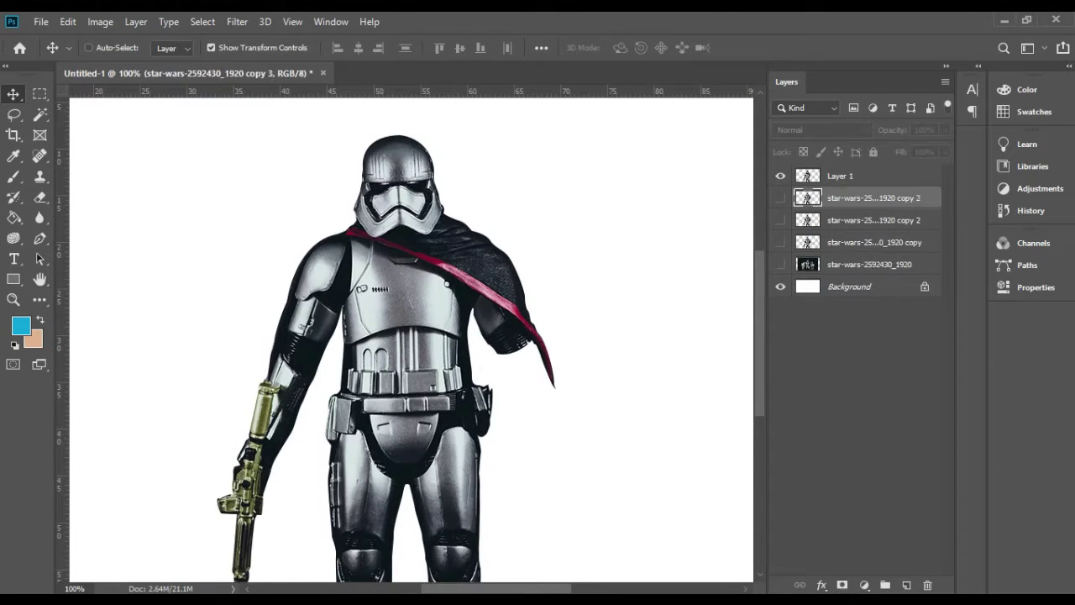
- Rotate the forearm so it lies across the belt
key("p")
left_click(361, 278)
left_click_drag(534, 204, 564, 245)
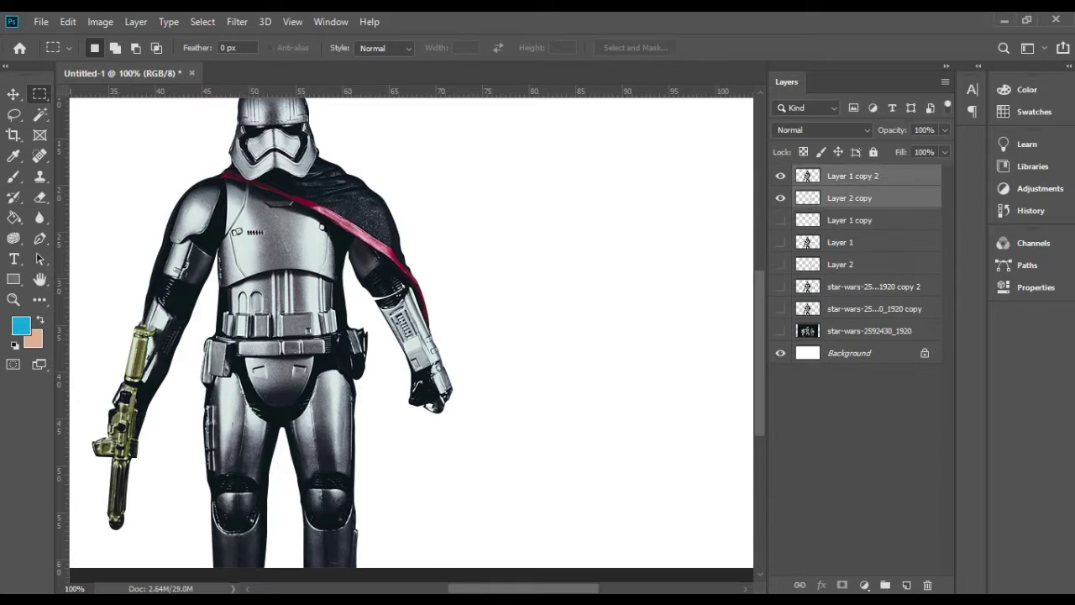
left_click_drag(540, 305, 509, 335)
key("Return")
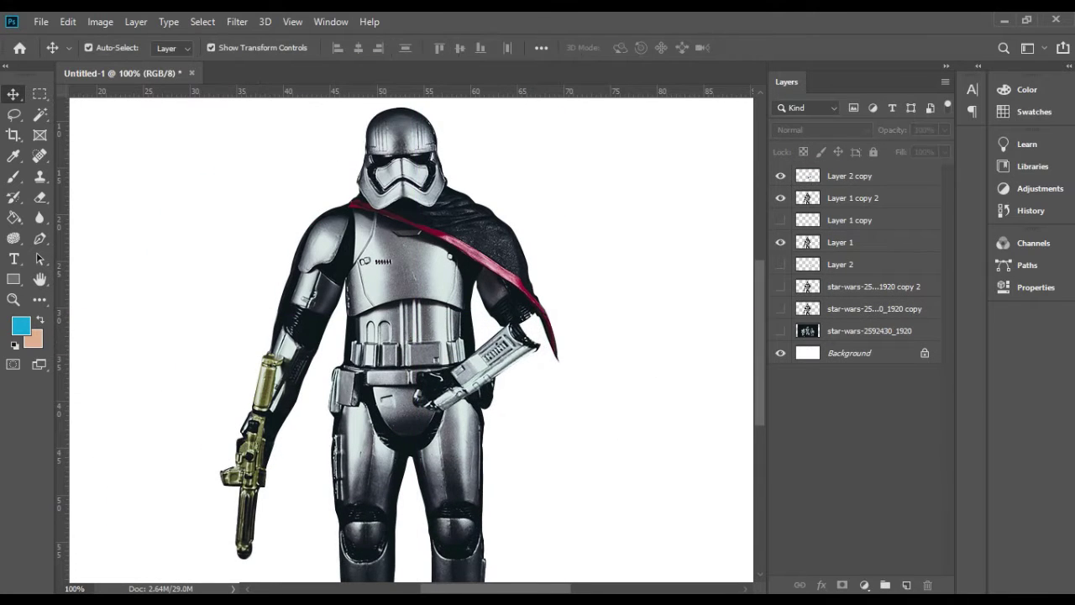
- Duplicate the arm piece and position the copy near the elbow
key("ctrl+j")
key("ctrl+t")
left_click_drag(577, 312, 544, 273)
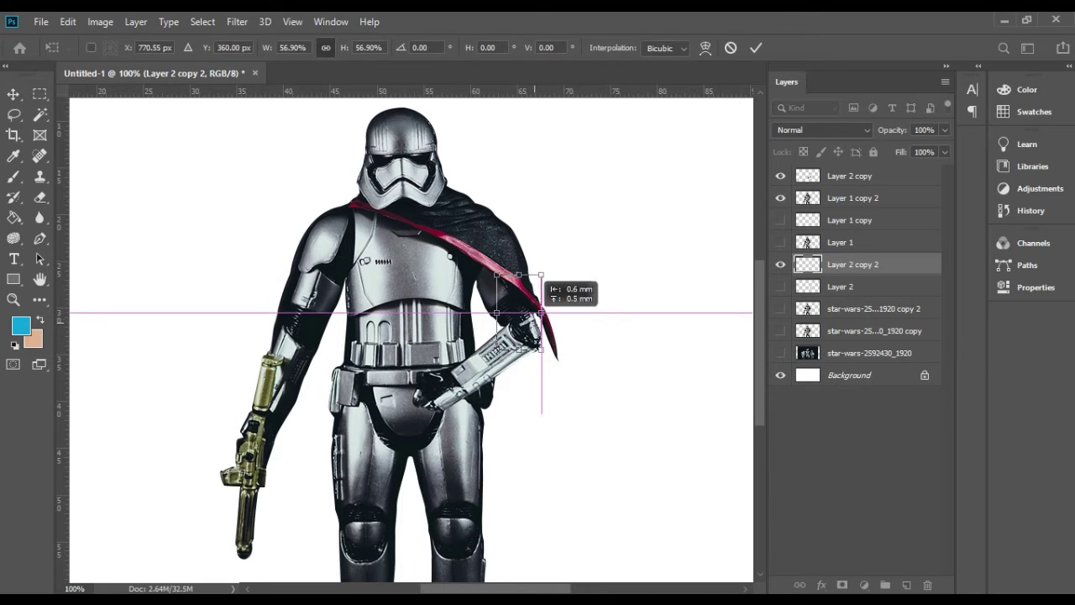
key("Return")
left_click(709, 527)
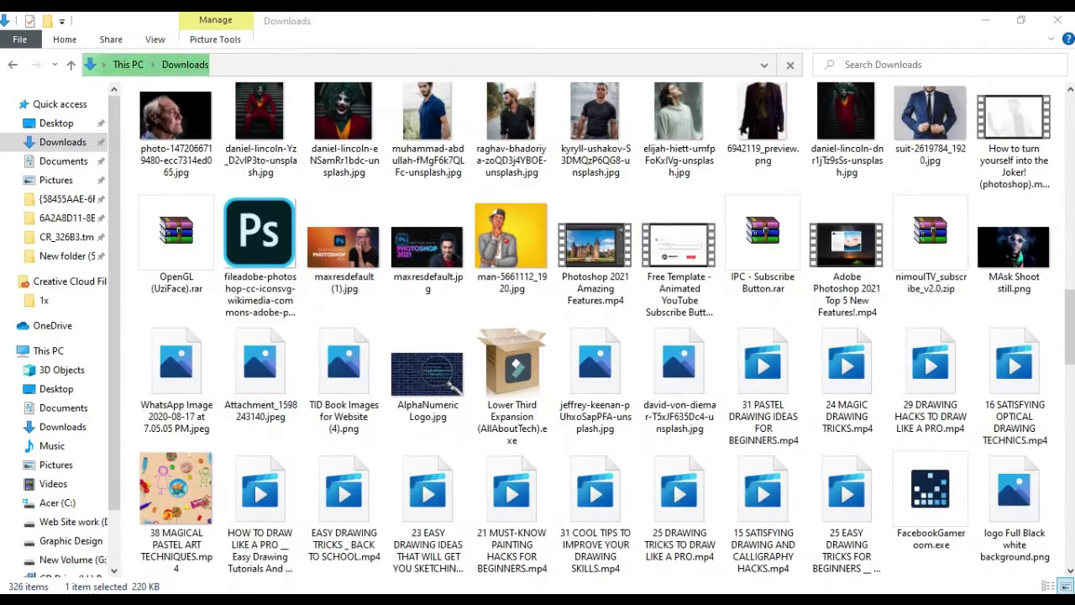
- Pick the dark texture pexels-adrien-olichon-3709434.jpg in the Downloads folder
scroll(176, 521, "up", 5)
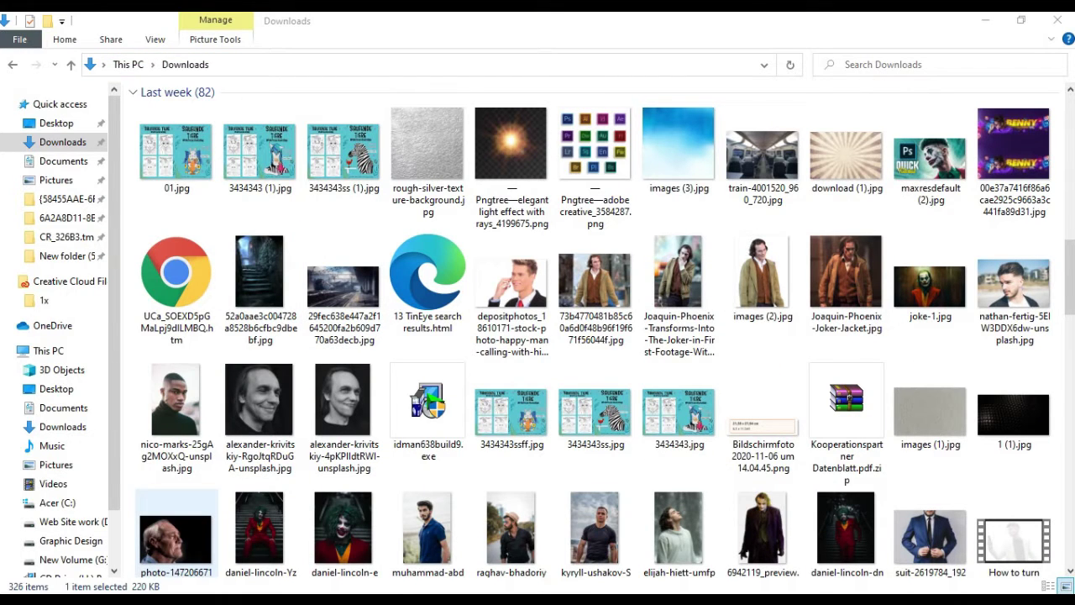
scroll(537, 336, "up", 4)
left_click(262, 249)
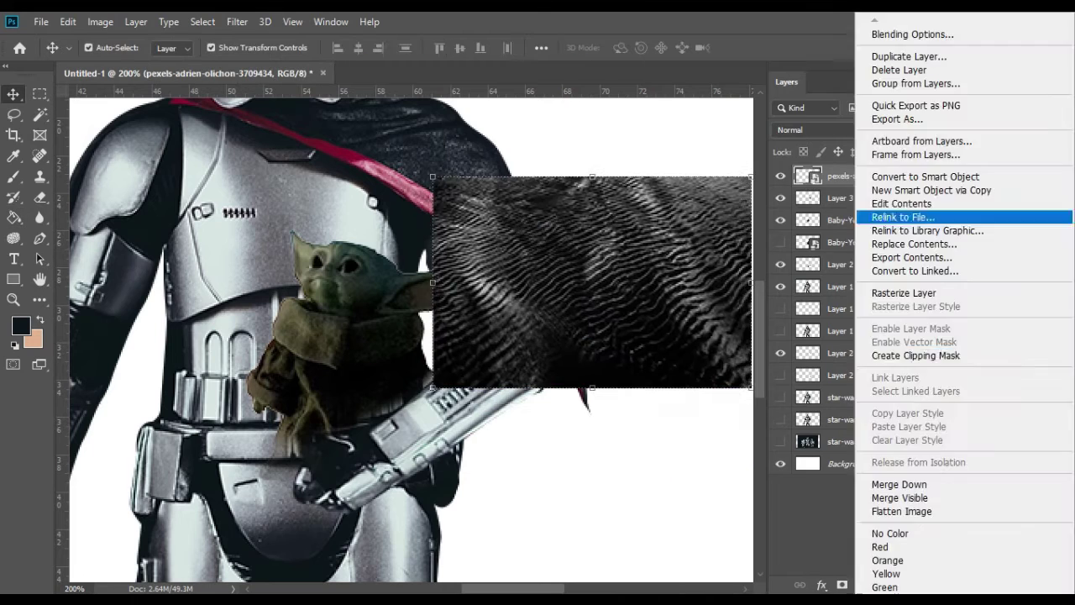
- Clip the texture to the cape layer, add a painting layer and crop the canvas
left_click(714, 355)
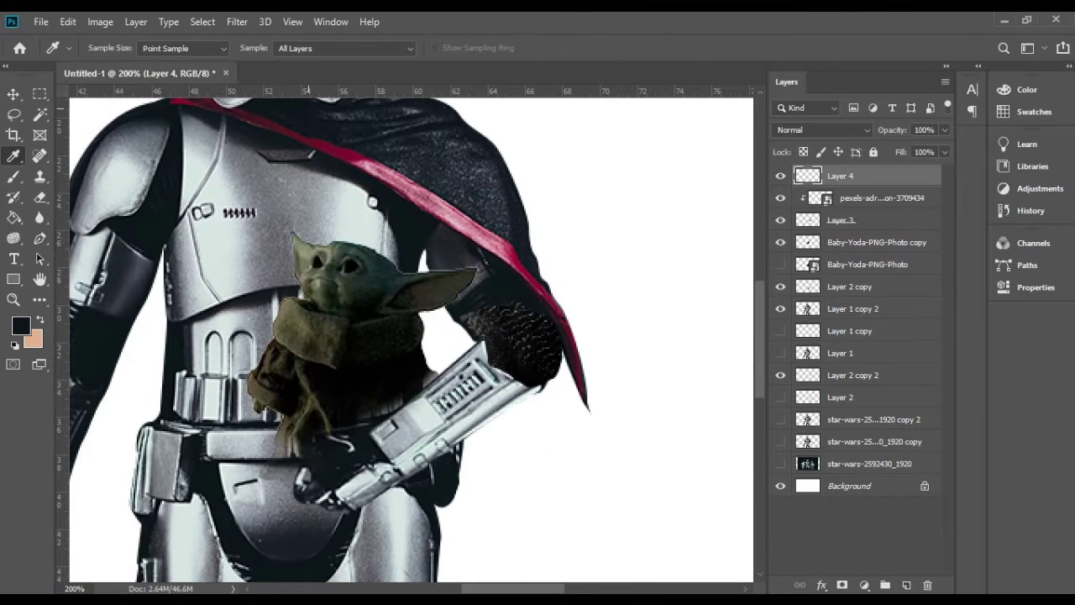
key("b")
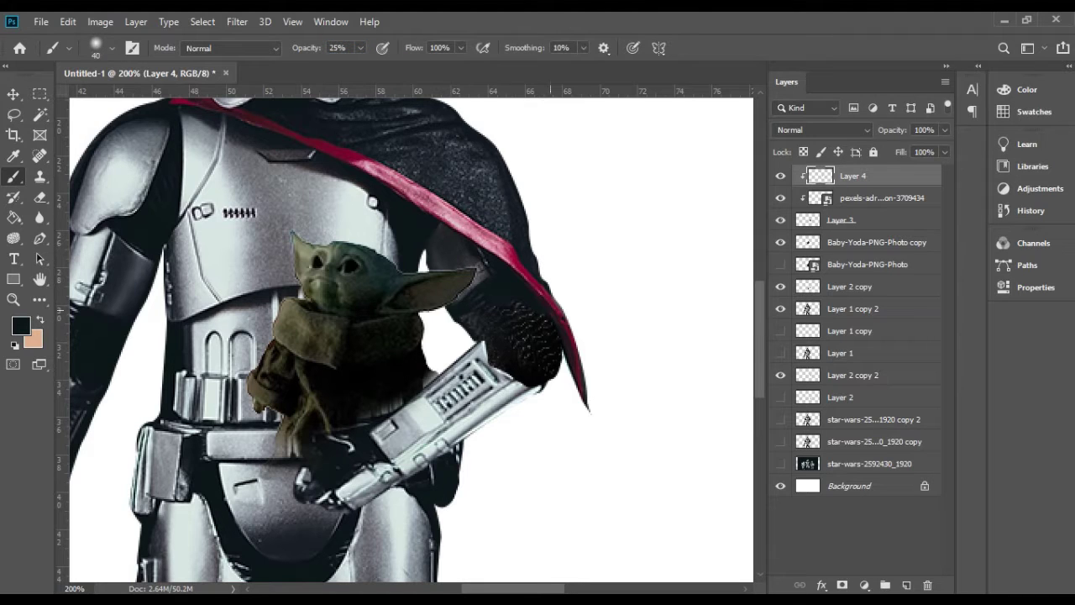
key("ctrl+shift+alt+n")
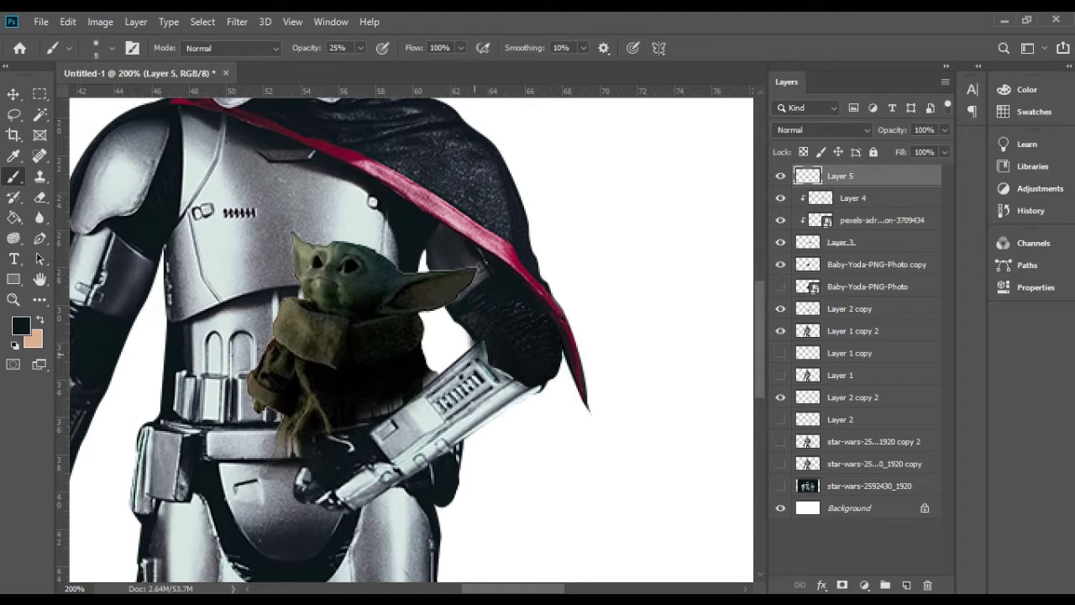
key("ctrl+0")
key("c")
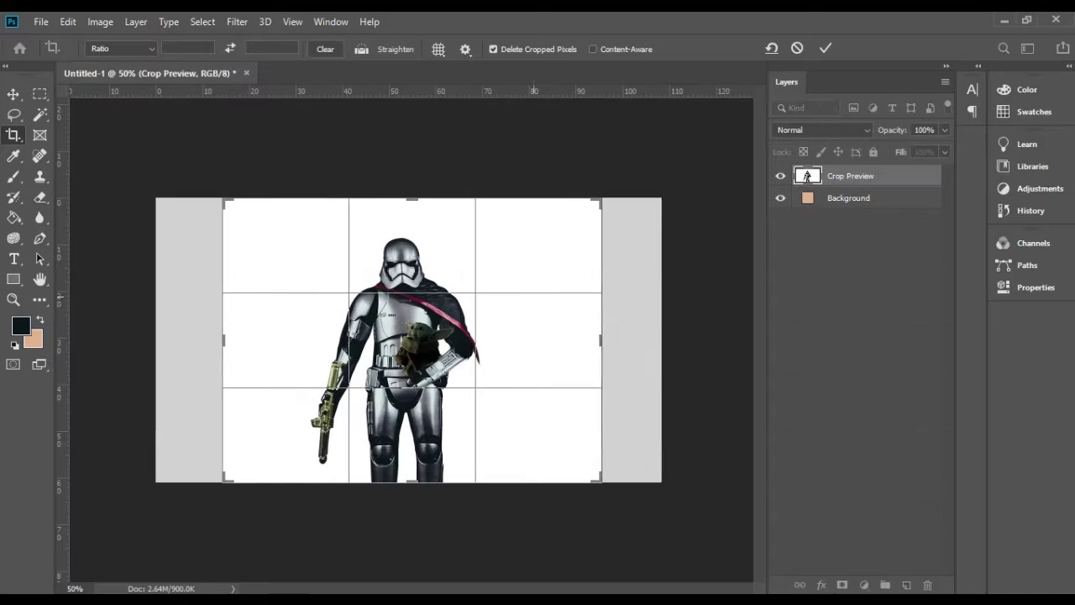
key("Return")
- Place the flame image on the canvas's right side above Layer 3
key("v")
left_click(459, 347)
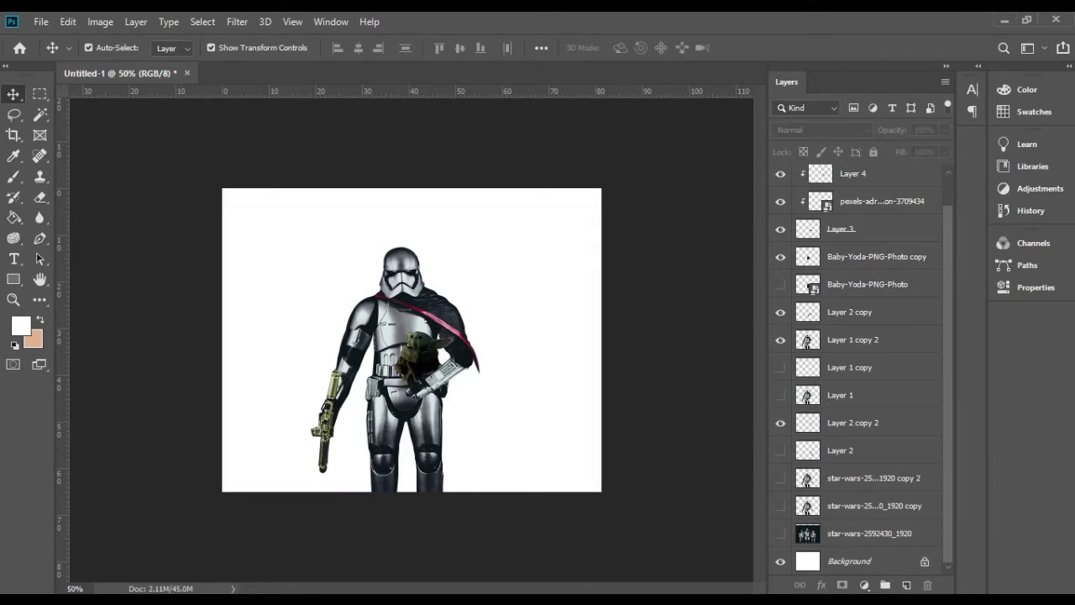
key("alt+Tab")
left_click_drag(260, 156, 408, 279)
key("Return")
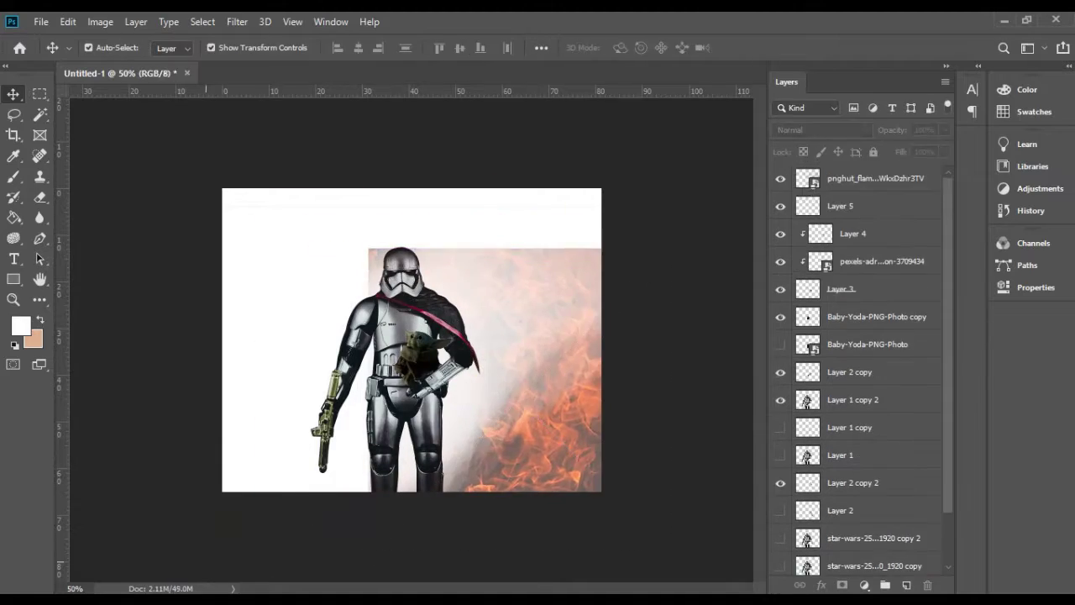
- Place the dark blue dark-souls-2-warrior-armor image and move it to the stack bottom
key("alt+Tab")
scroll(595, 240, "down", 2)
left_click_drag(342, 244, 336, 563)
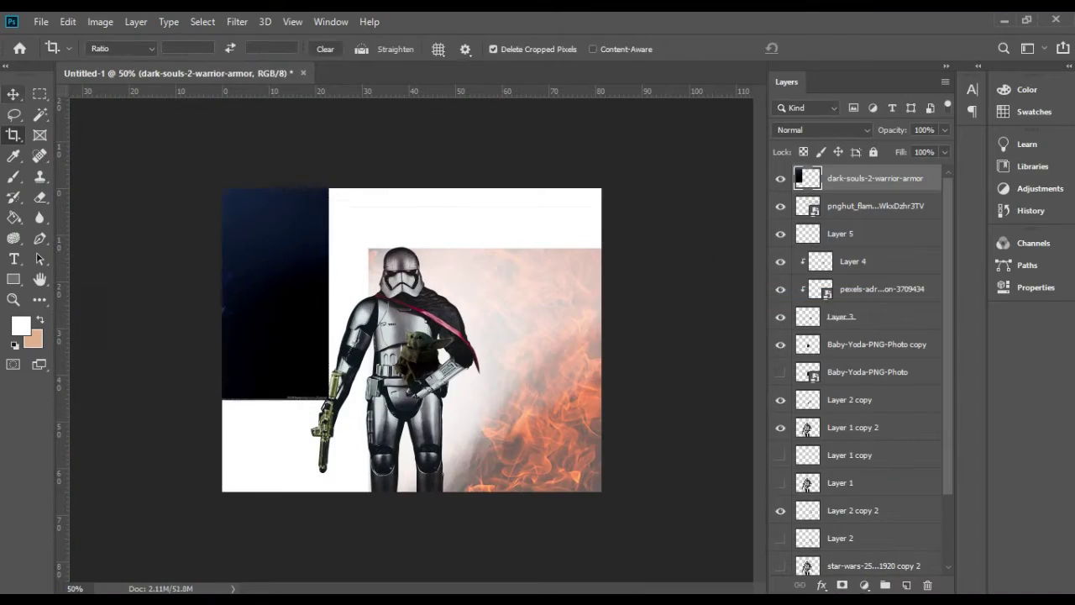
key("Return")
left_click_drag(873, 178, 840, 528)
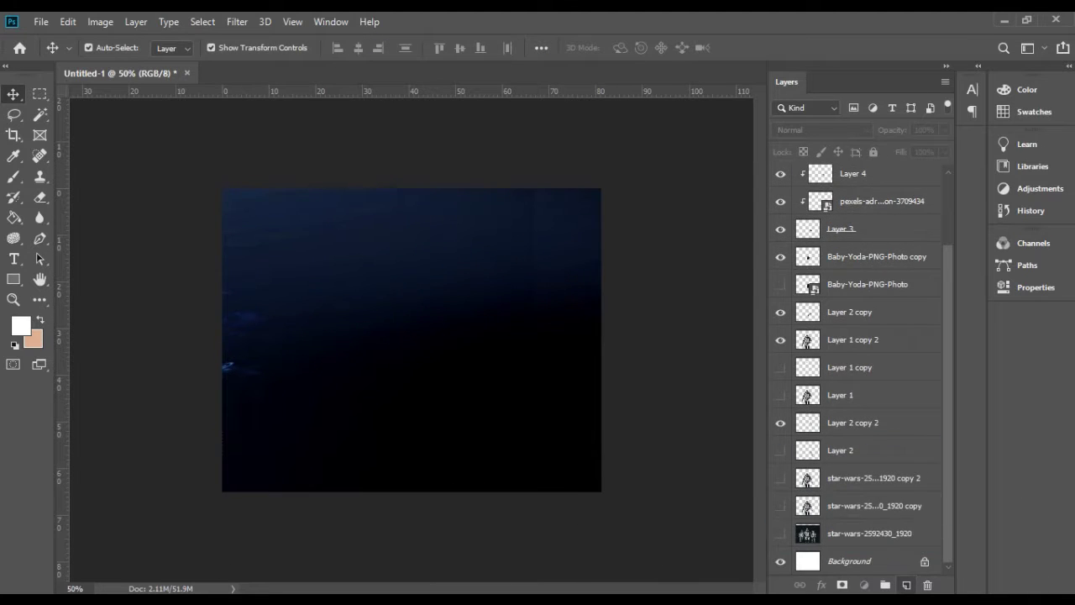
- Blend the flame layer with Lighter Color and open the star-wars-backgrounds-14 layer options
left_click(821, 129)
left_click(840, 300)
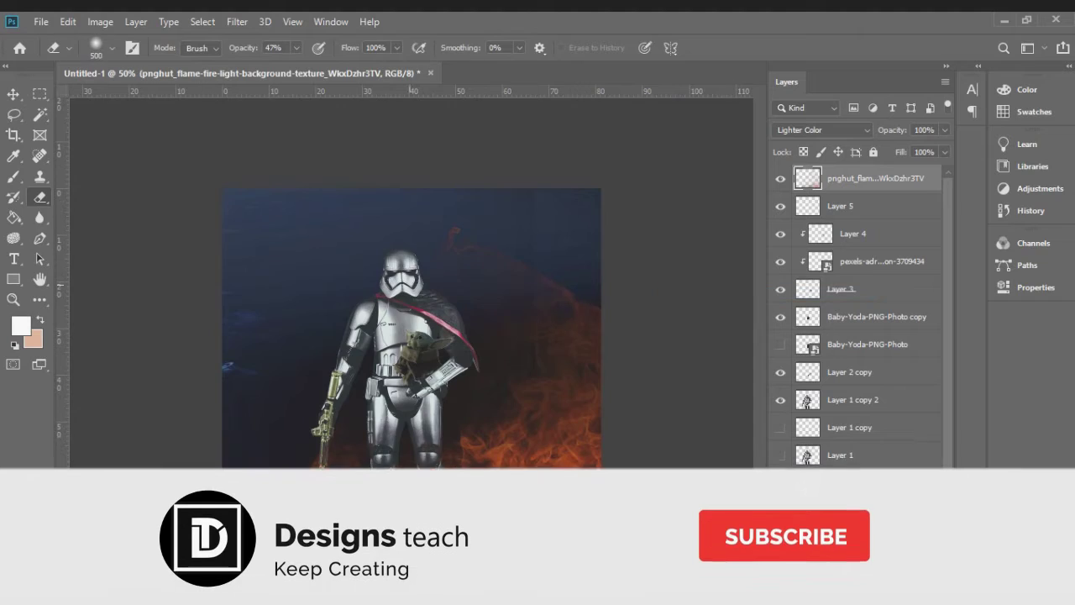
key("ctrl+plus")
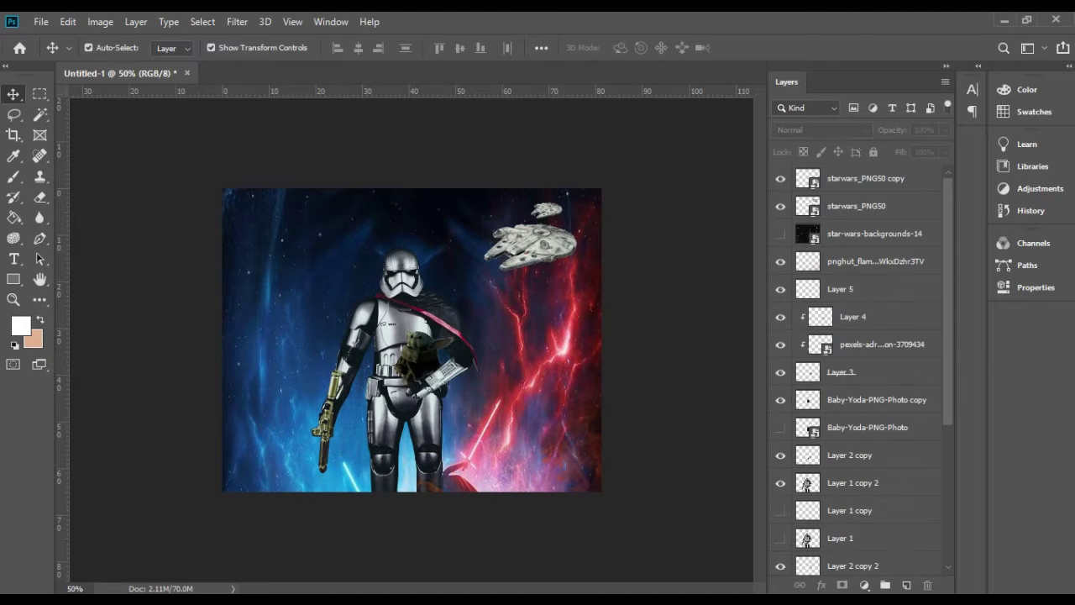
right_click(857, 234)
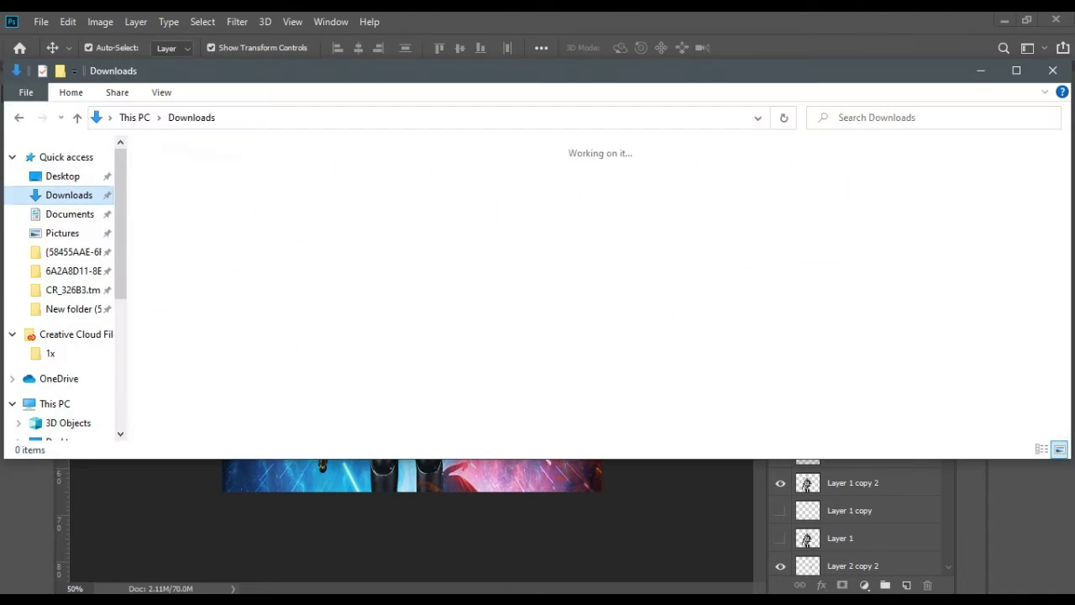
- Place the full-moon image and enlarge it to fill the upper background
scroll(898, 336, "down", 3)
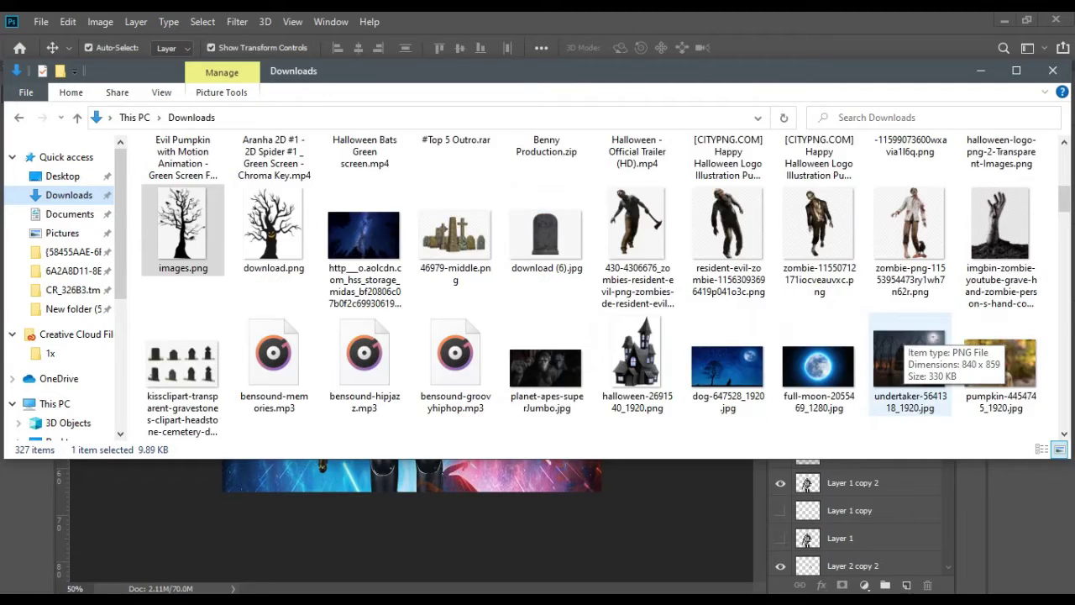
scroll(899, 336, "down", 2)
left_click_drag(816, 260, 411, 474)
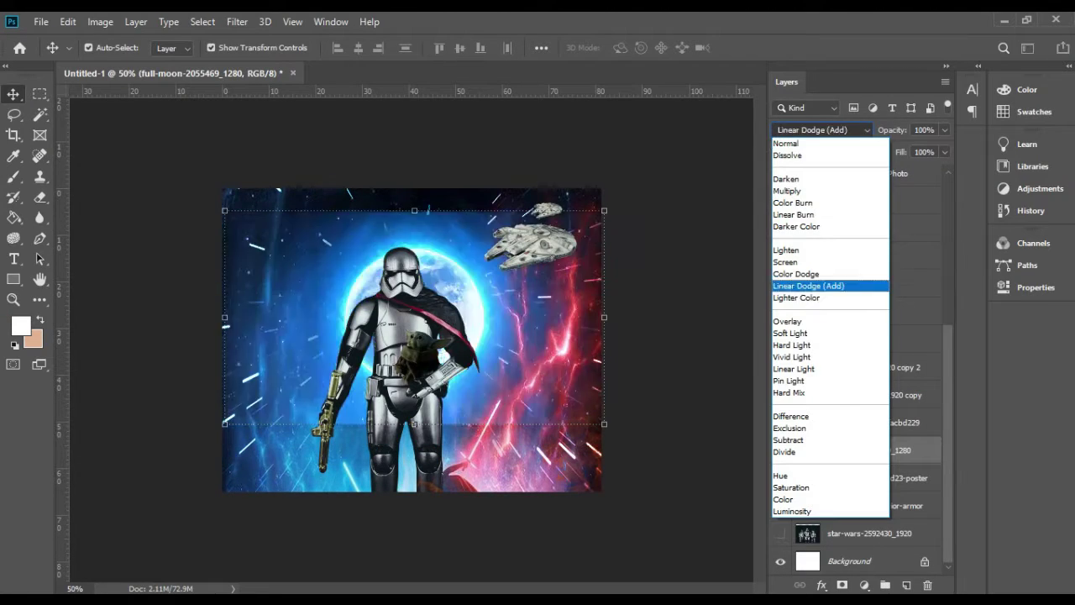
key("Return")
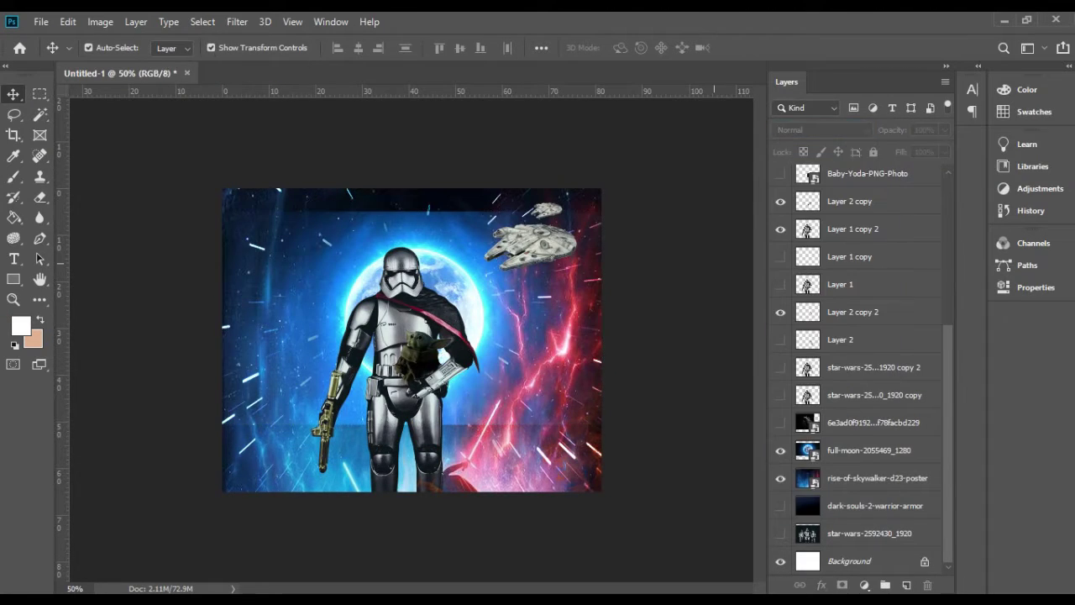
key("ctrl+t")
left_click_drag(588, 496, 541, 460)
key("Return")
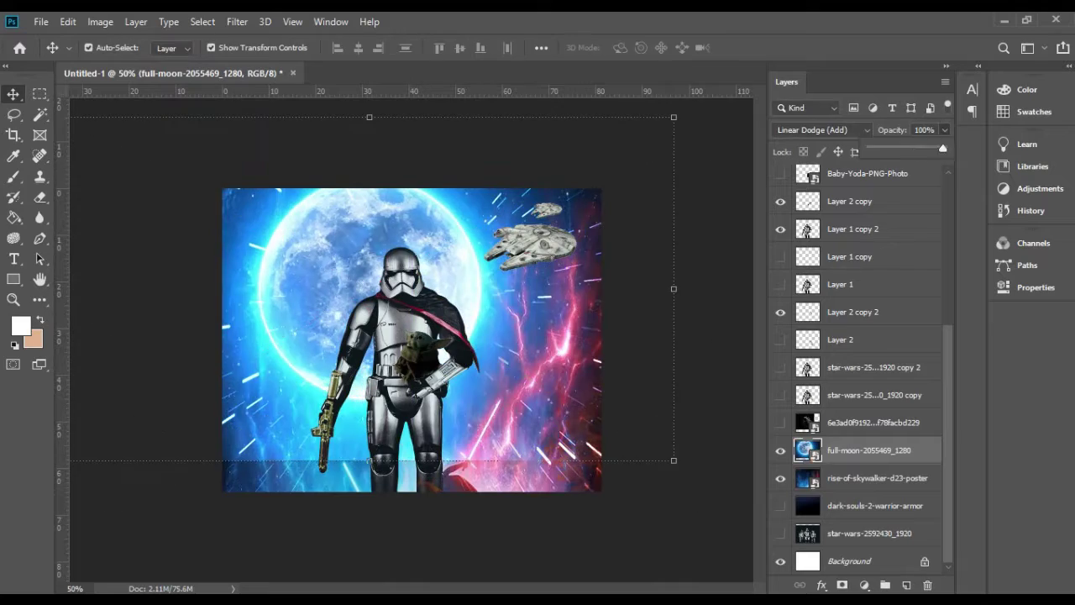
- Blend the moon with Soft Light and reposition it behind the trooper
key("e")
key("alt+Tab")
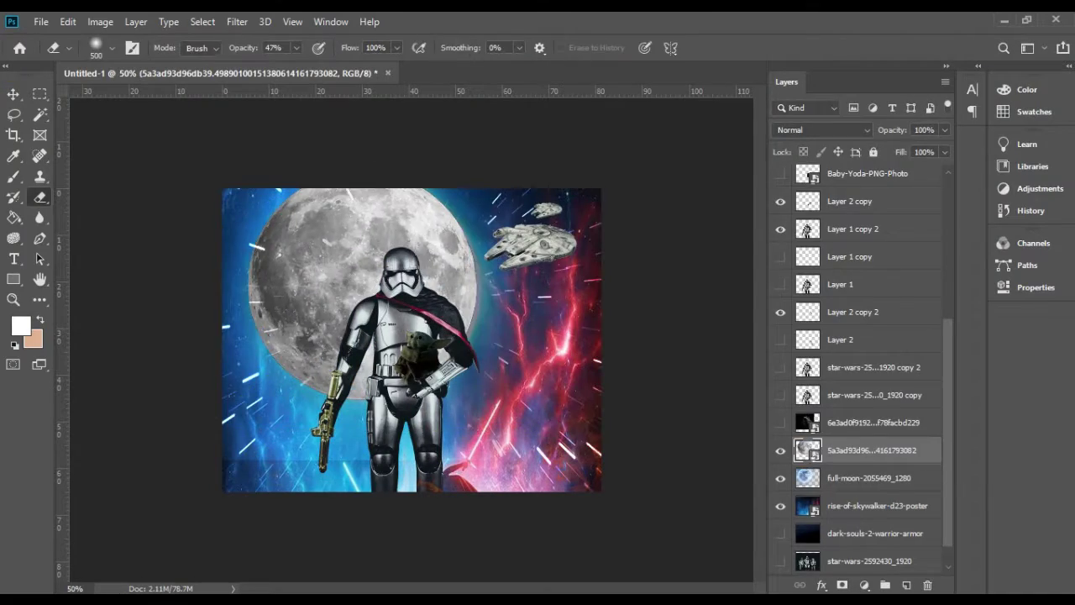
left_click(823, 129)
left_click(789, 392)
left_click(823, 129)
left_click(791, 333)
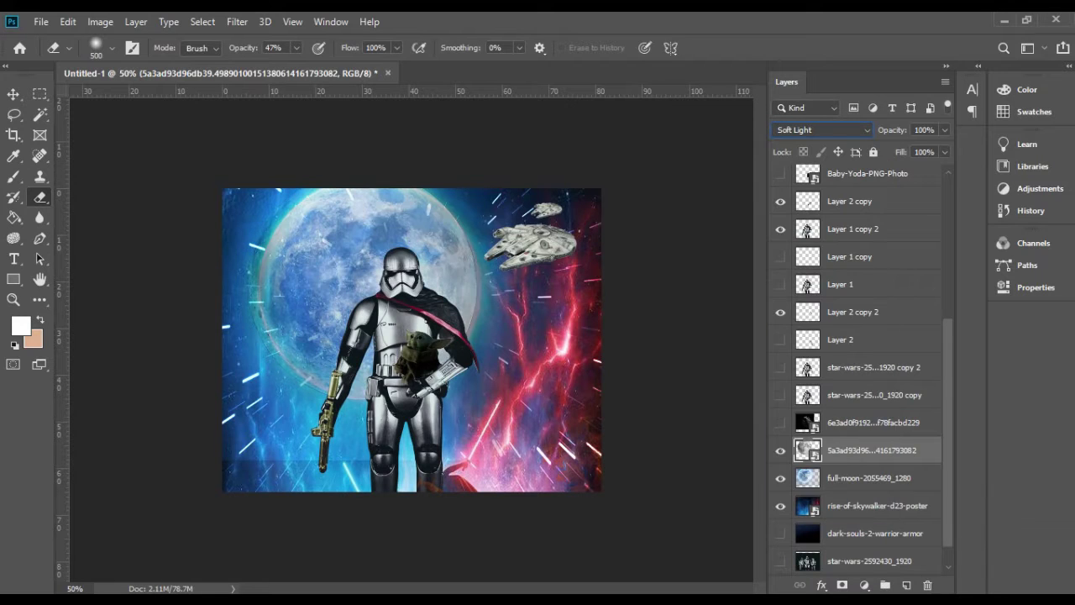
left_click(868, 478, "shift")
key("v")
left_click_drag(283, 229, 428, 286)
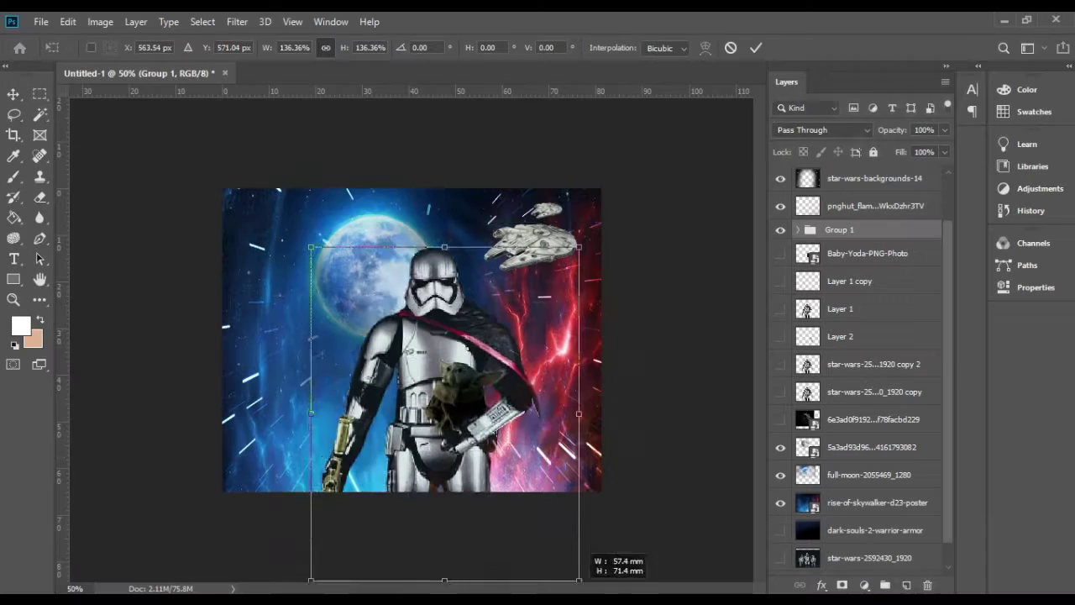
- Enlarge the trooper group to fill more of the frame
left_click_drag(499, 382, 454, 428)
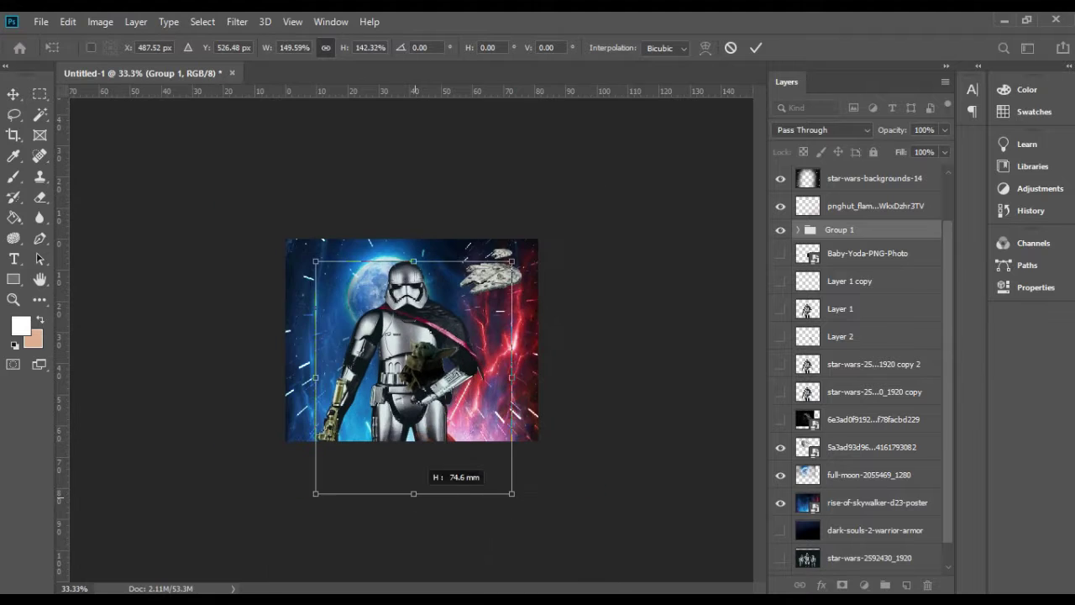
key("Return")
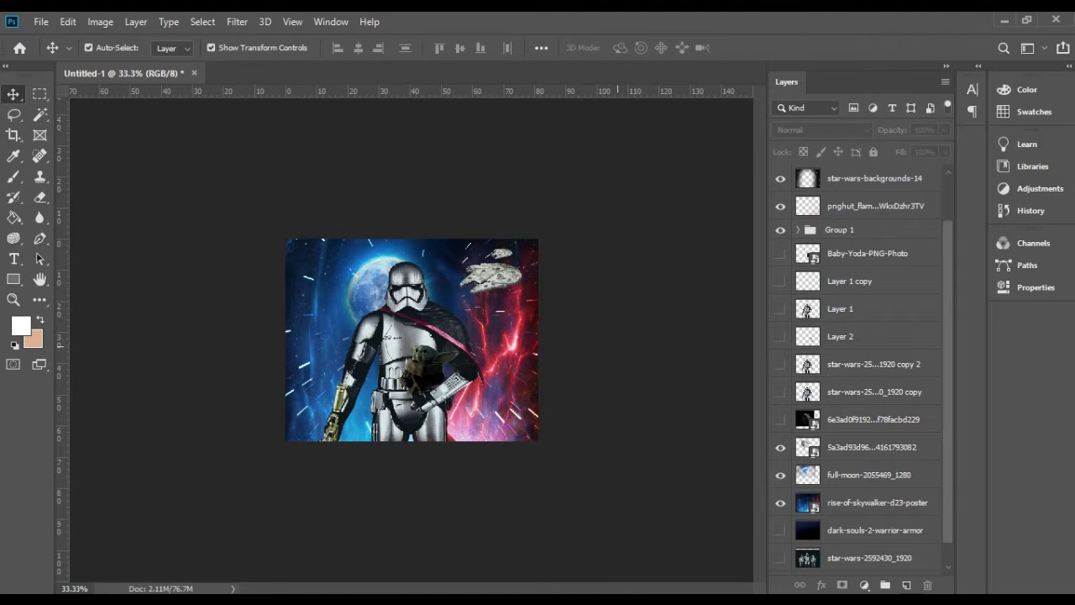
key("ctrl+alt+i")
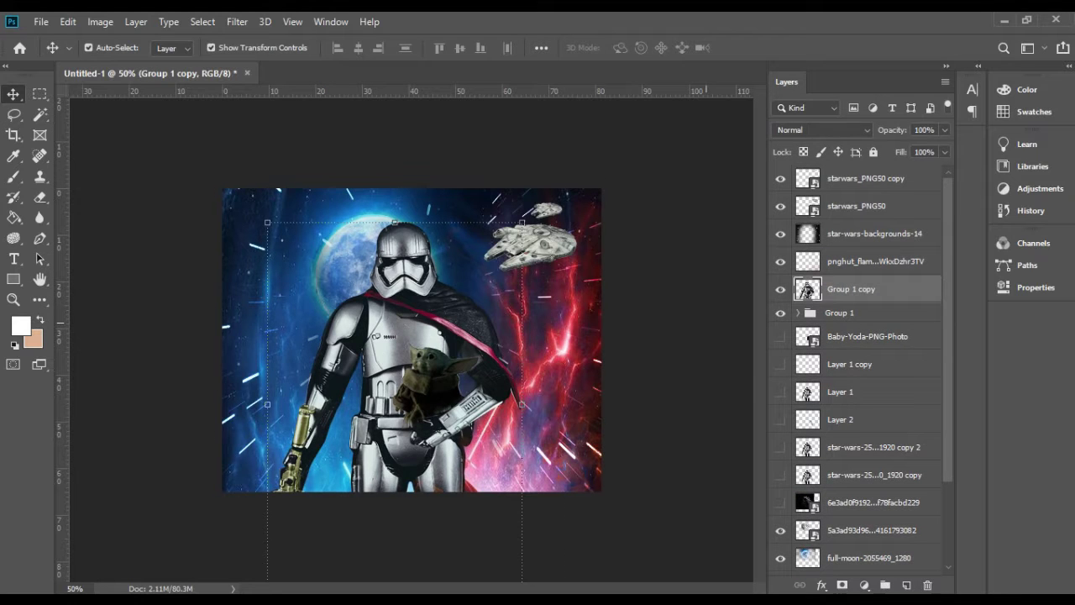
- Apply Camera Raw Filter adjustments to the Baby Yoda copy and the trooper layer
left_click(236, 21)
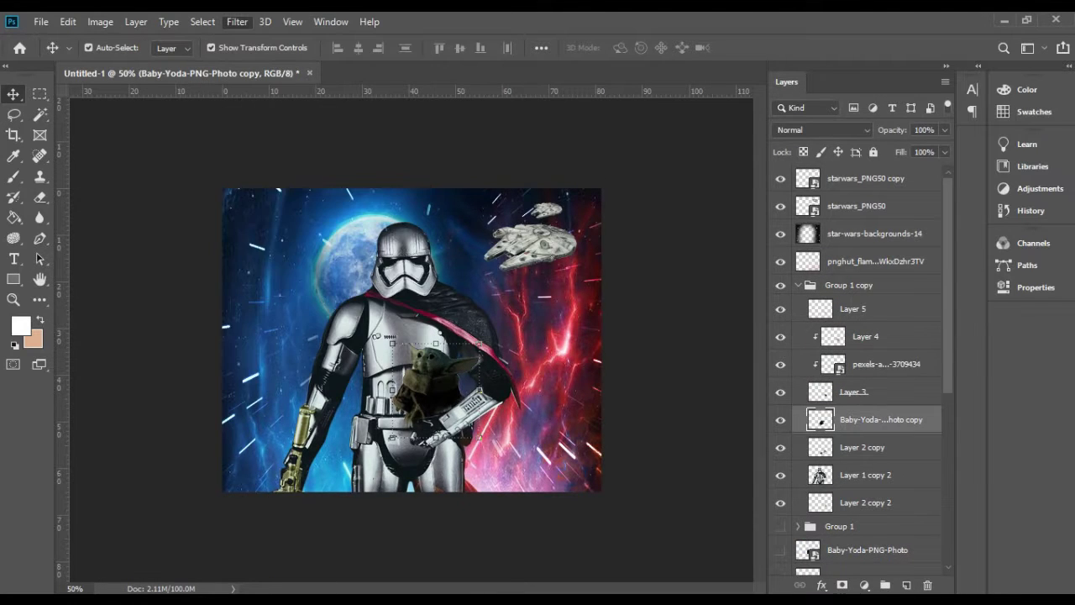
key("ctrl+shift+a")
key("Tab")
key("Tab")
key("Tab")
key("Tab")
key("Tab")
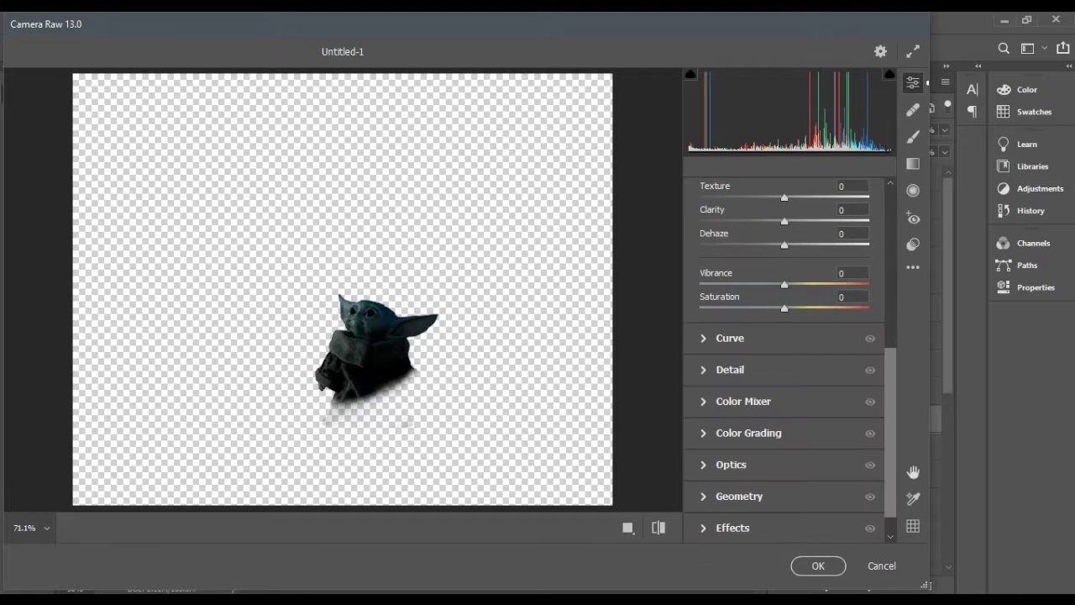
key("Return")
left_click(865, 474)
left_click(236, 21)
left_click(288, 112)
key("Return")
- Merge the Baby Yoda, trooper and shading layers into one with Ctrl+E
left_click(865, 474, "shift")
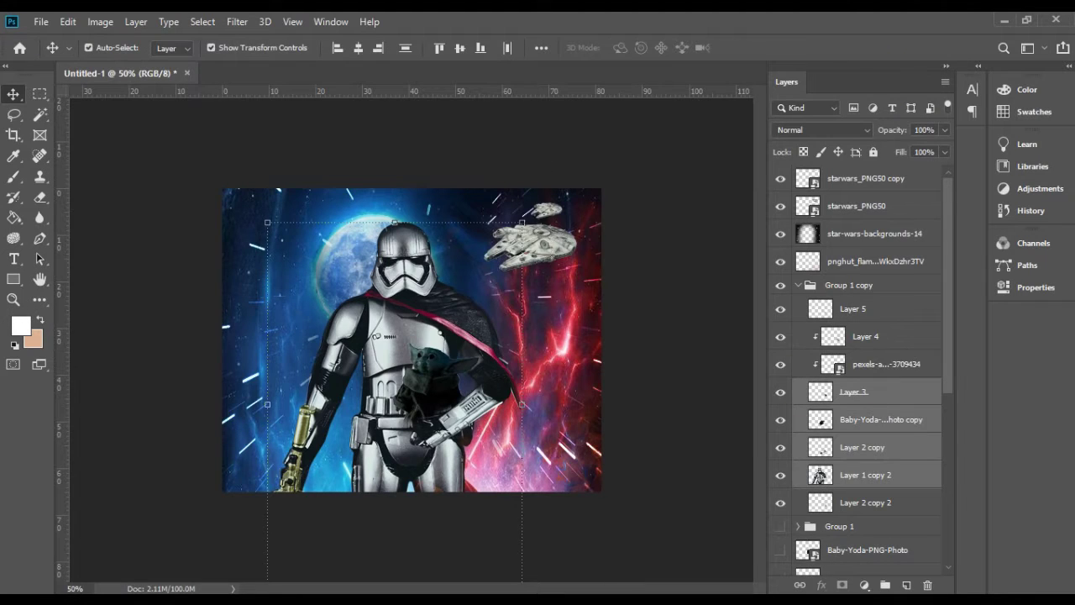
right_click(862, 391)
key("Escape")
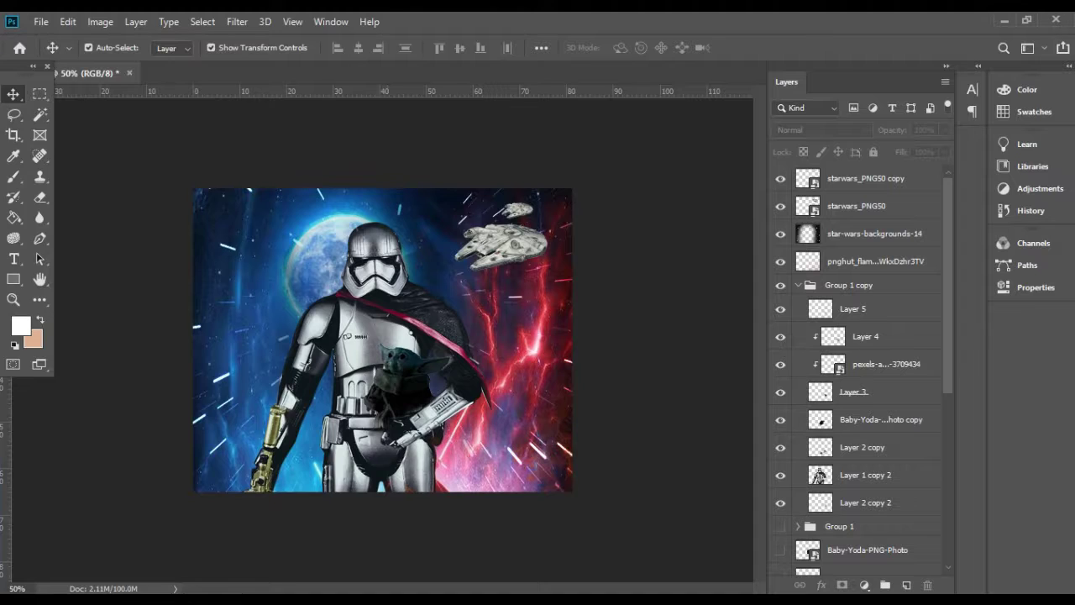
left_click(865, 419)
left_click(865, 474, "shift")
key("ctrl+e")
- Select the merged trooper layer and open Camera Raw Filter on it
left_click(854, 391, "ctrl")
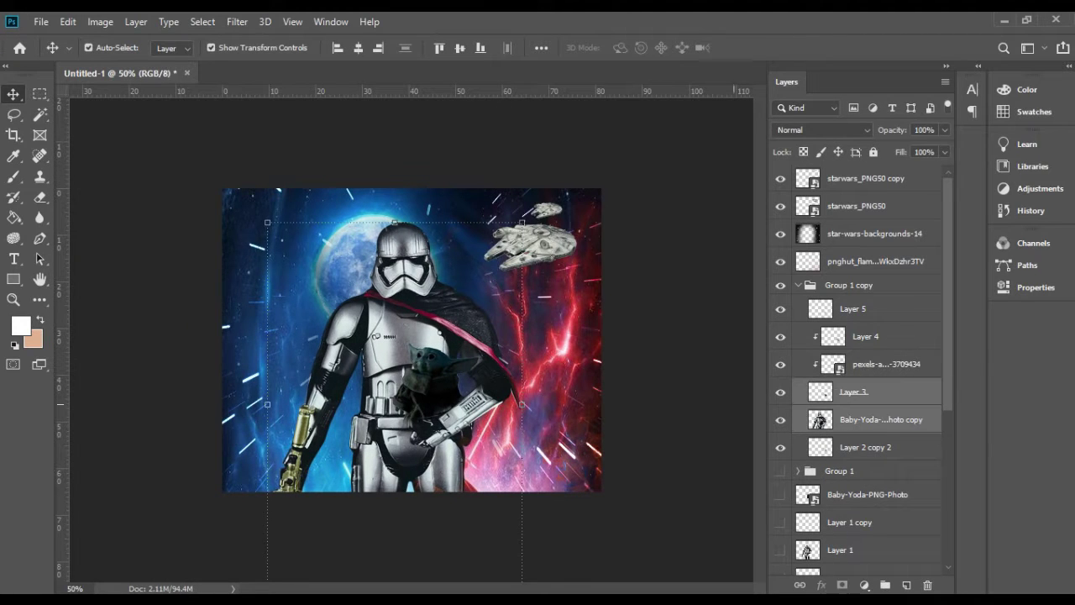
left_click(874, 261)
left_click(237, 21)
left_click(335, 113)
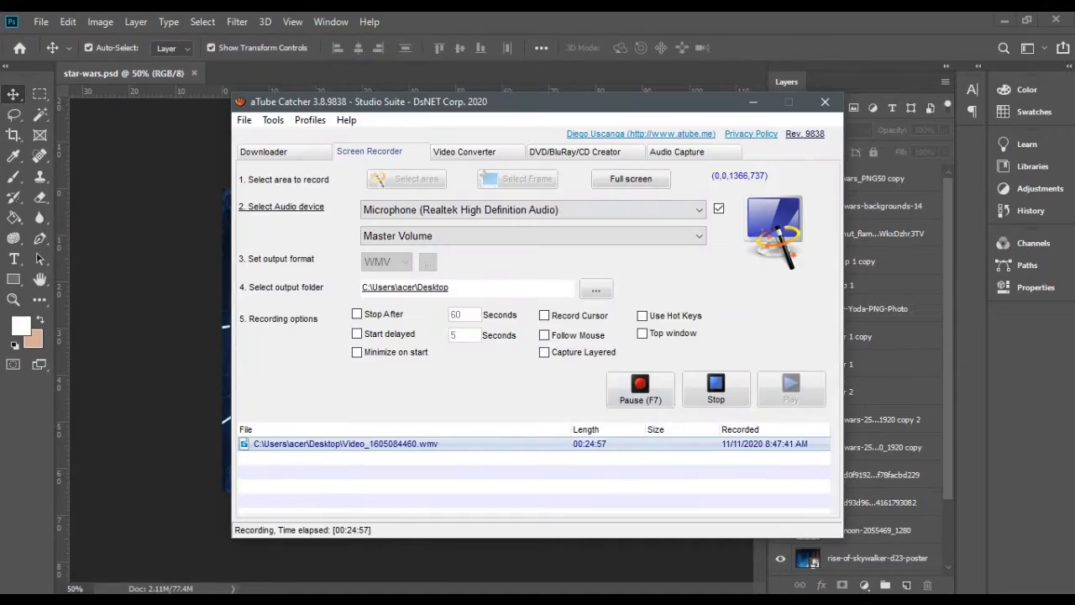
- Add a new empty Layer 6 at the top of the layer stack
key("ctrl+shift+alt+n")
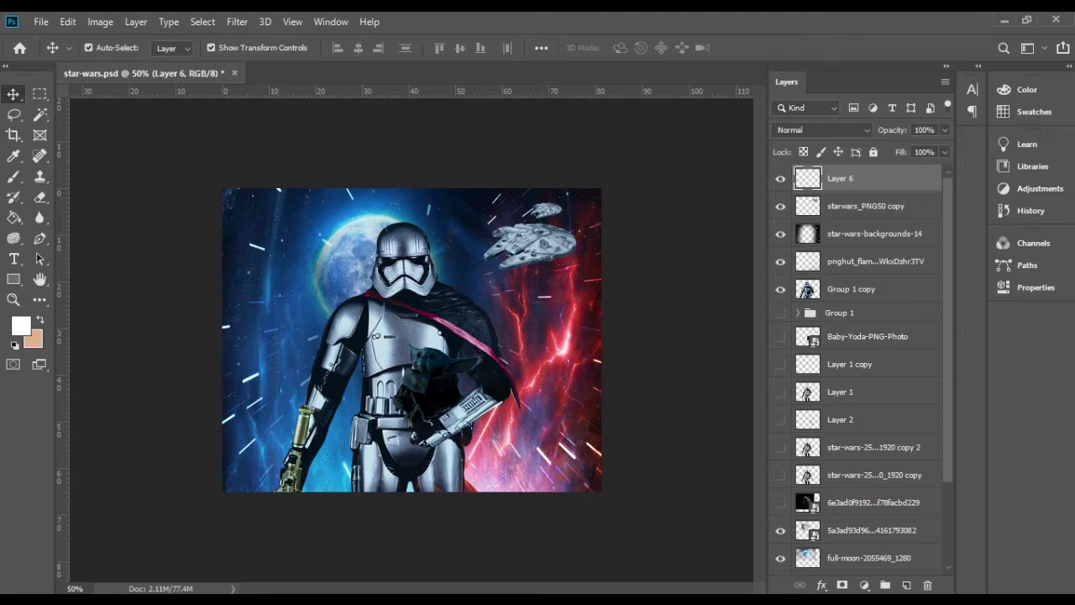
- Choose the Hard Round Pressure Size brush and make it smaller
right_click(377, 262)
key("b")
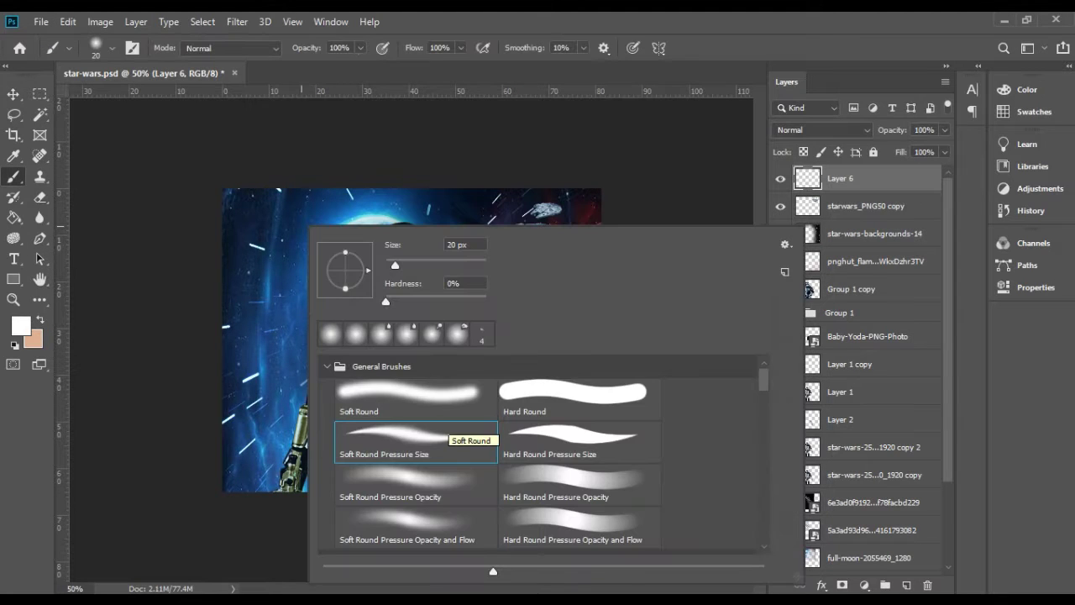
double_click(578, 436)
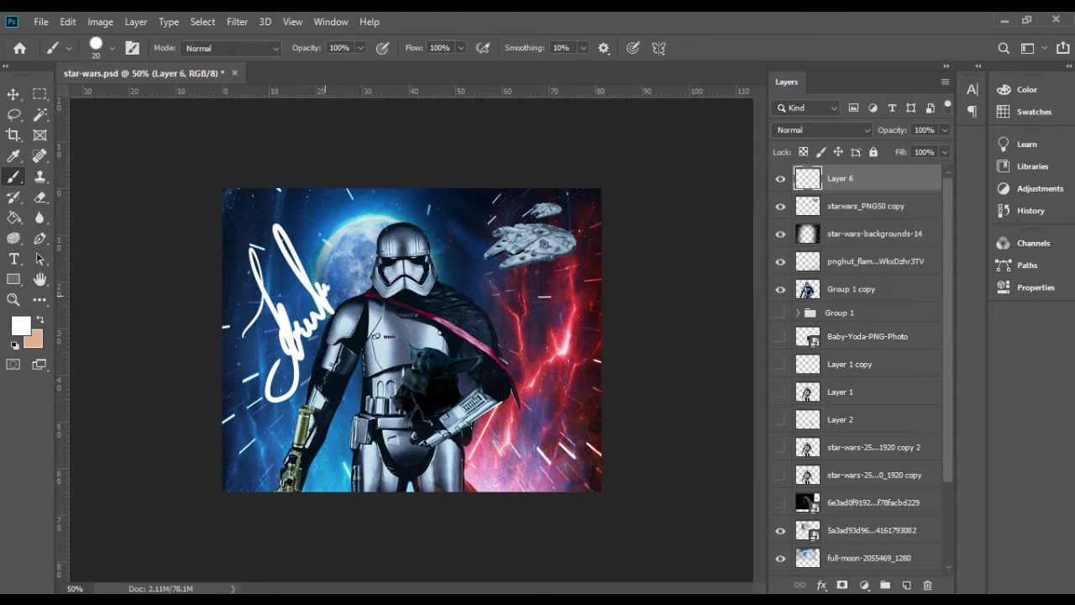
key("ctrl+plus")
key("ctrl+plus")
key("bracketleft")
right_click(389, 237)
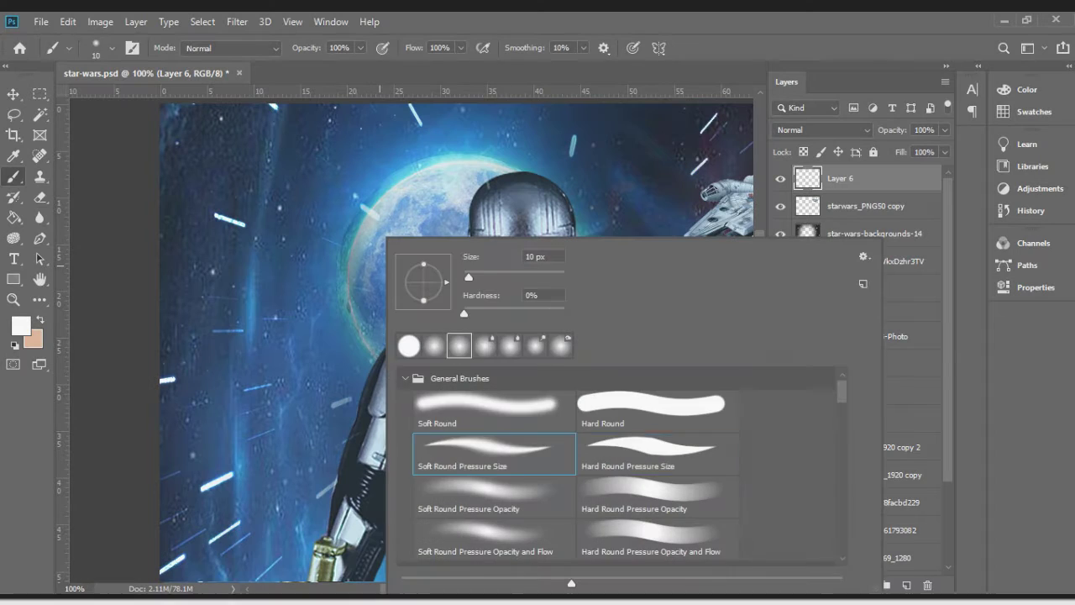
key("Escape")
- Sample a blue from the background and set Layer 6 to Overlay to tint the trooper
key("i")
left_click(529, 151)
left_click(21, 325)
key("Return")
key("b")
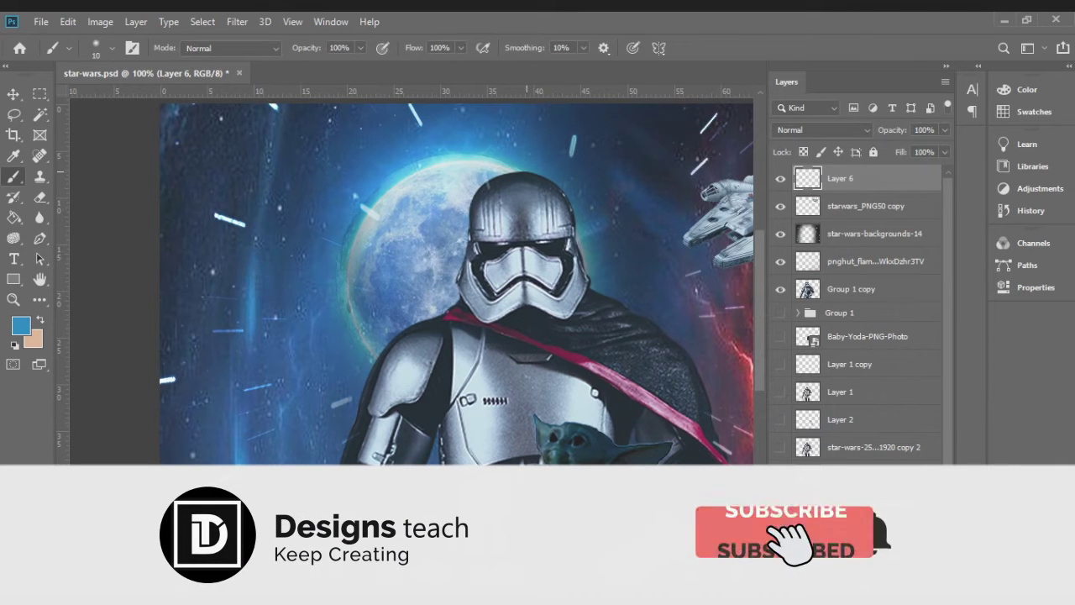
left_click(823, 130)
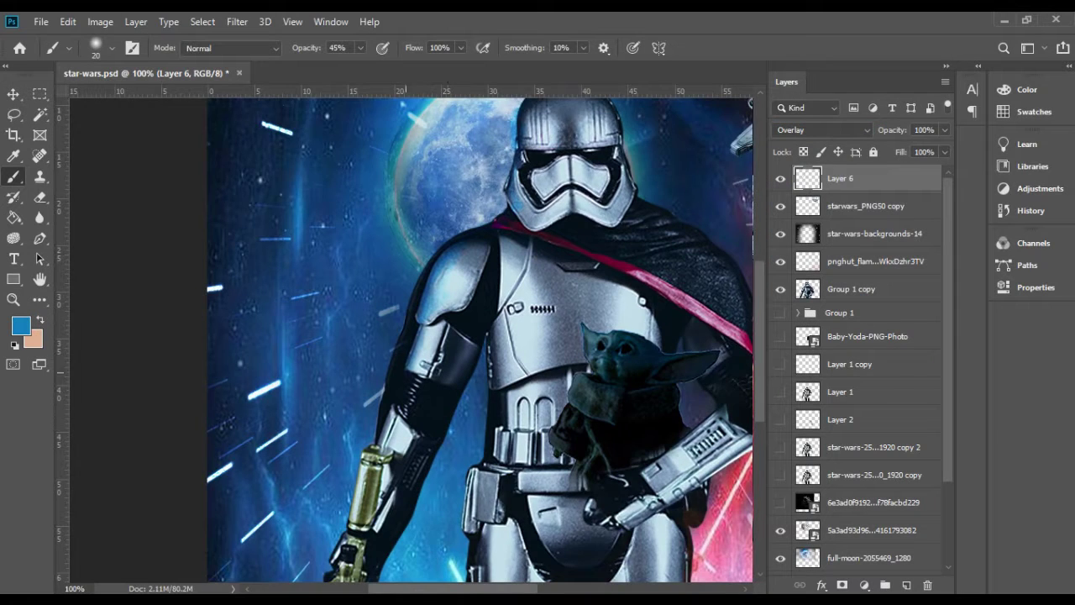
mouse_move(478, 336)
left_mouse_down()
mouse_move(531, 218)
mouse_move(440, 298)
mouse_move(449, 266)
left_mouse_up()
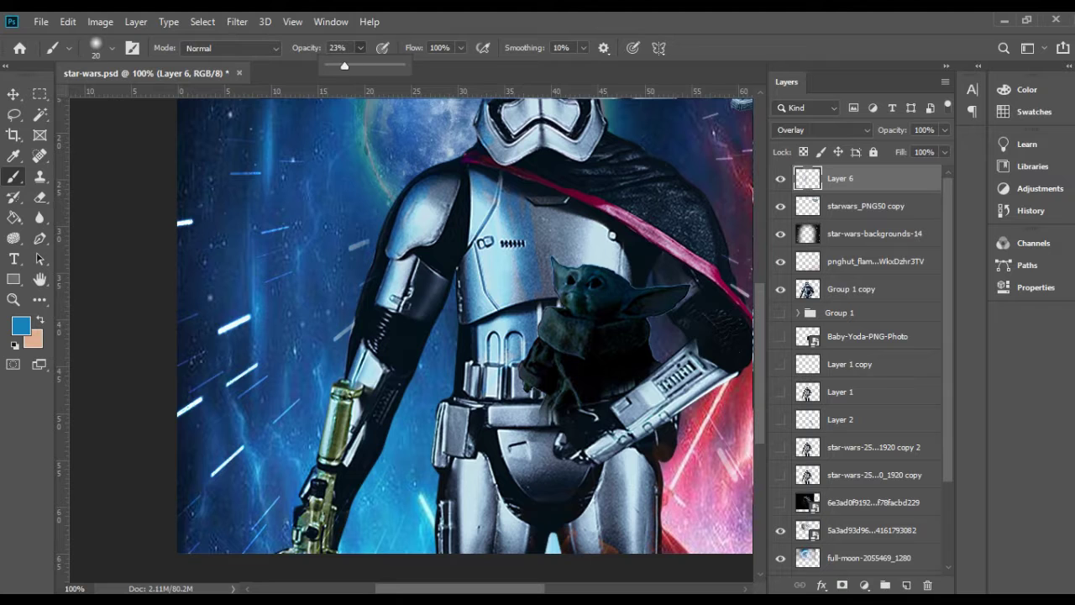
mouse_move(450, 265)
left_mouse_down()
mouse_move(443, 108)
mouse_move(415, 370)
mouse_move(428, 109)
mouse_move(428, 159)
left_mouse_up()
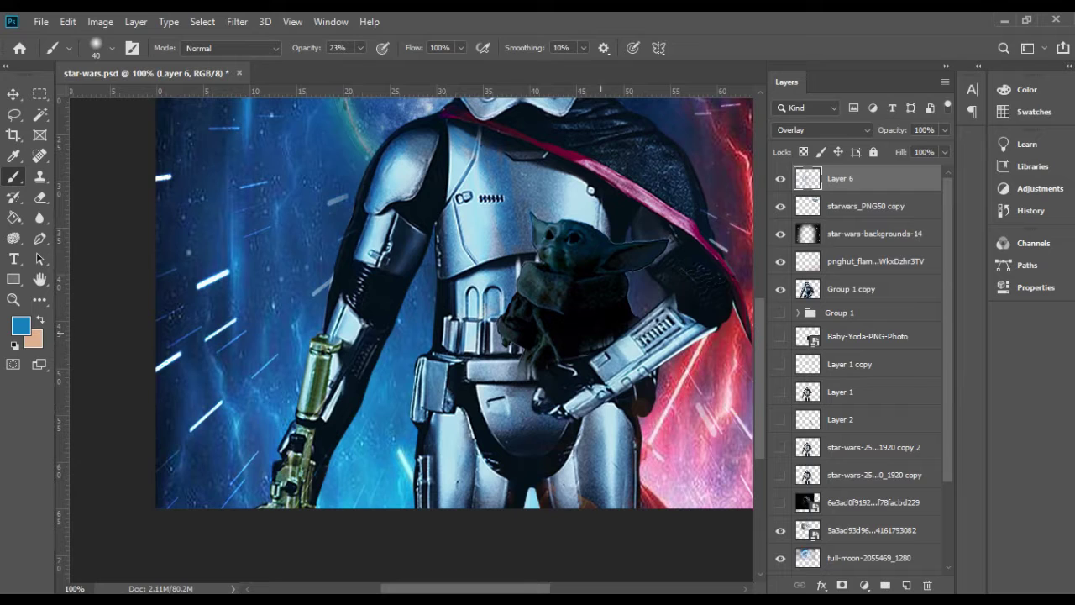
left_click_drag(437, 252, 425, 344)
- Add Layer 7 and choose light blue #98daff for highlights
left_click(906, 585)
left_click(21, 325)
left_click(579, 176)
left_click(882, 165)
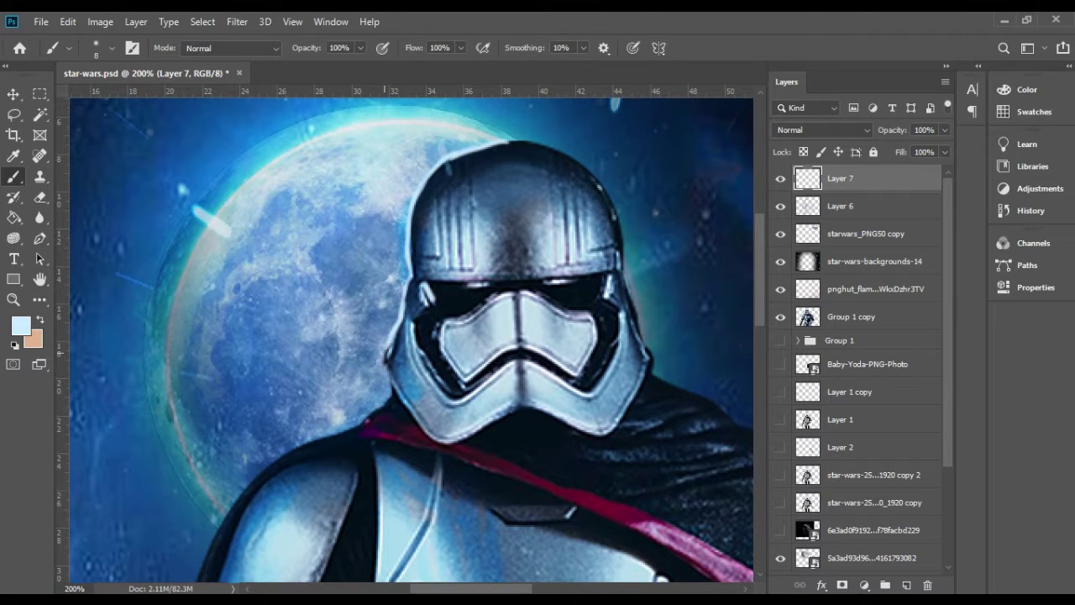
- Trace thin light rim strokes along the trooper's arm, belt and blaster, briefly trying the Smudge tool
left_click_drag(388, 388, 481, 216)
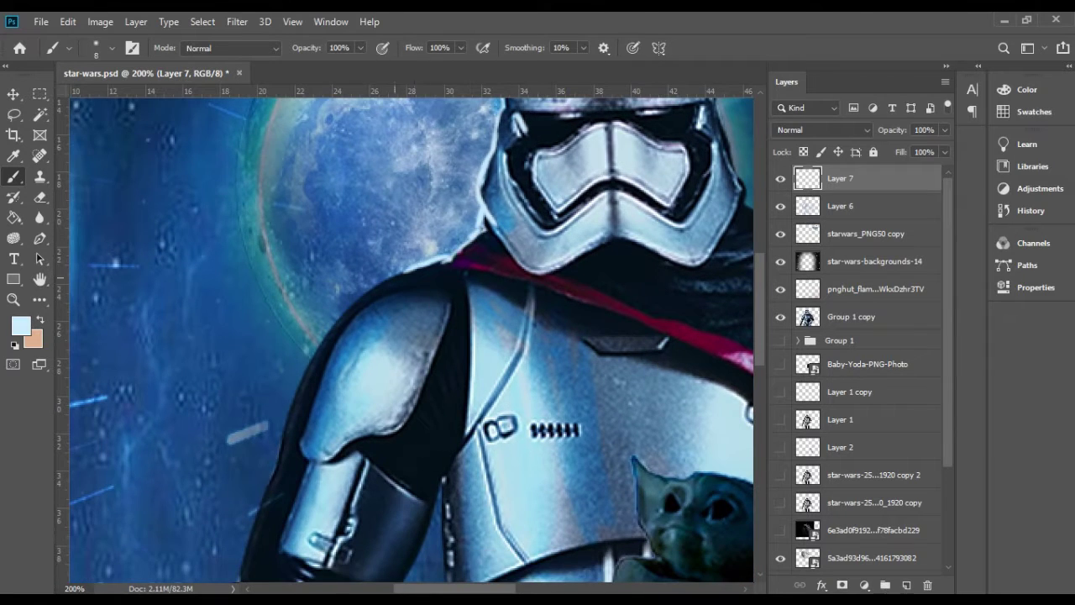
left_click_drag(386, 336, 474, 251)
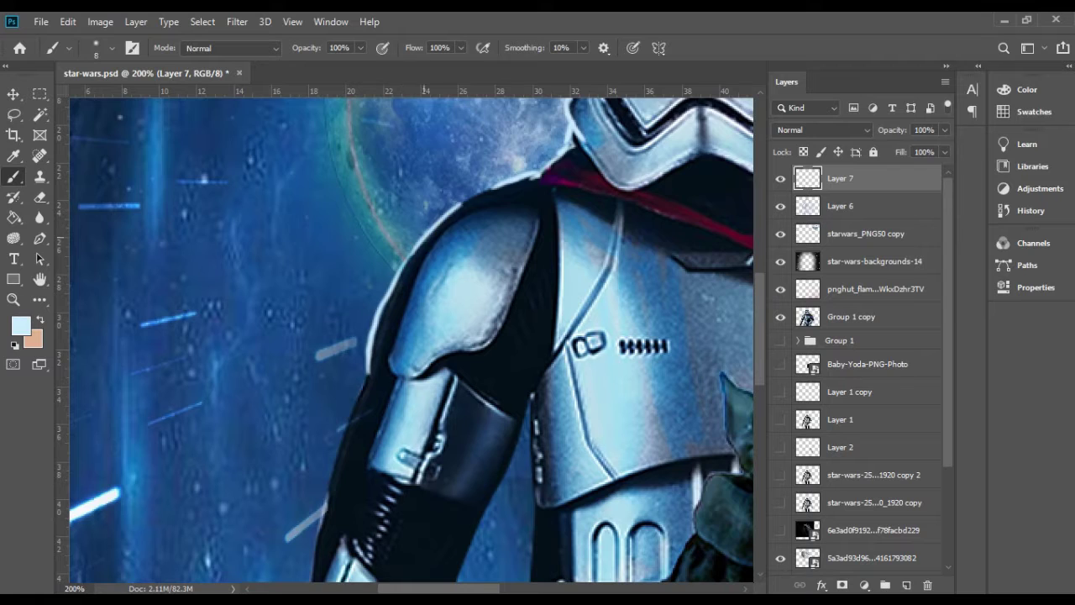
left_click_drag(403, 386, 463, 219)
left_click_drag(343, 454, 449, 215)
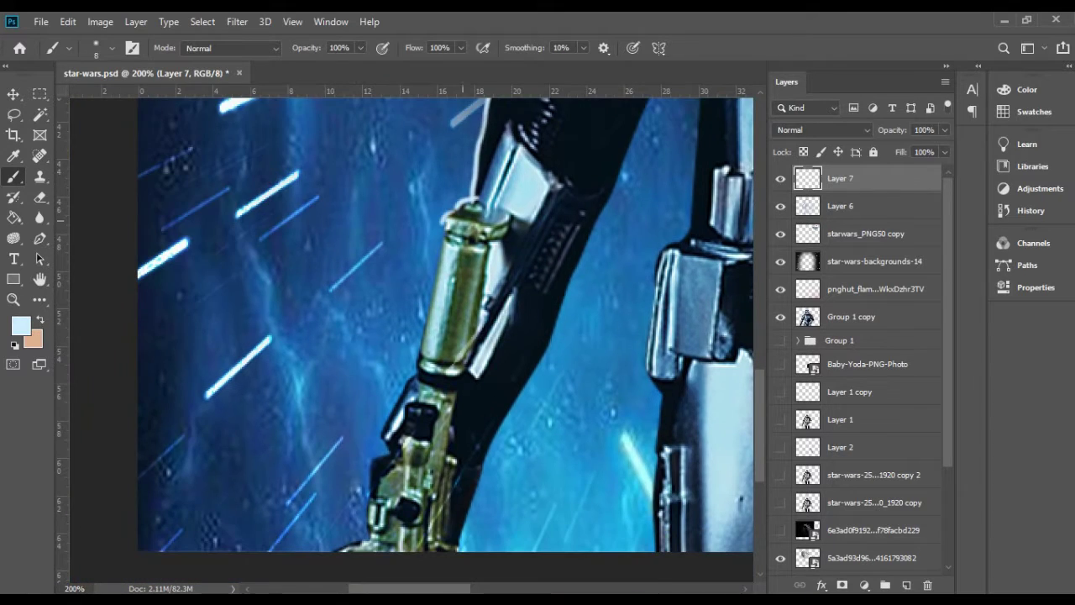
left_click_drag(403, 335, 449, 244)
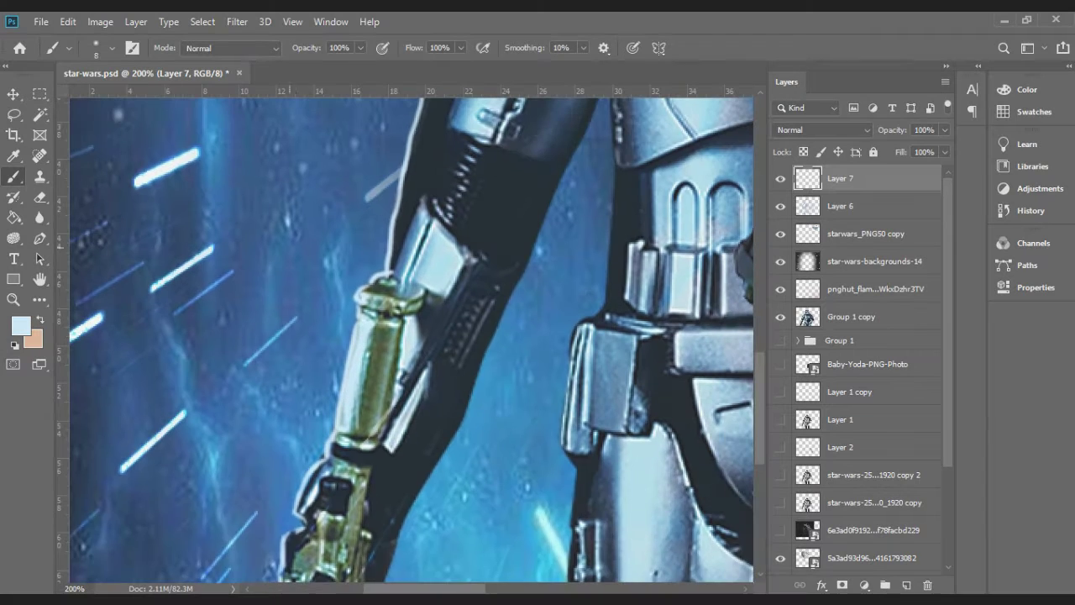
left_click(109, 247)
left_click(339, 48)
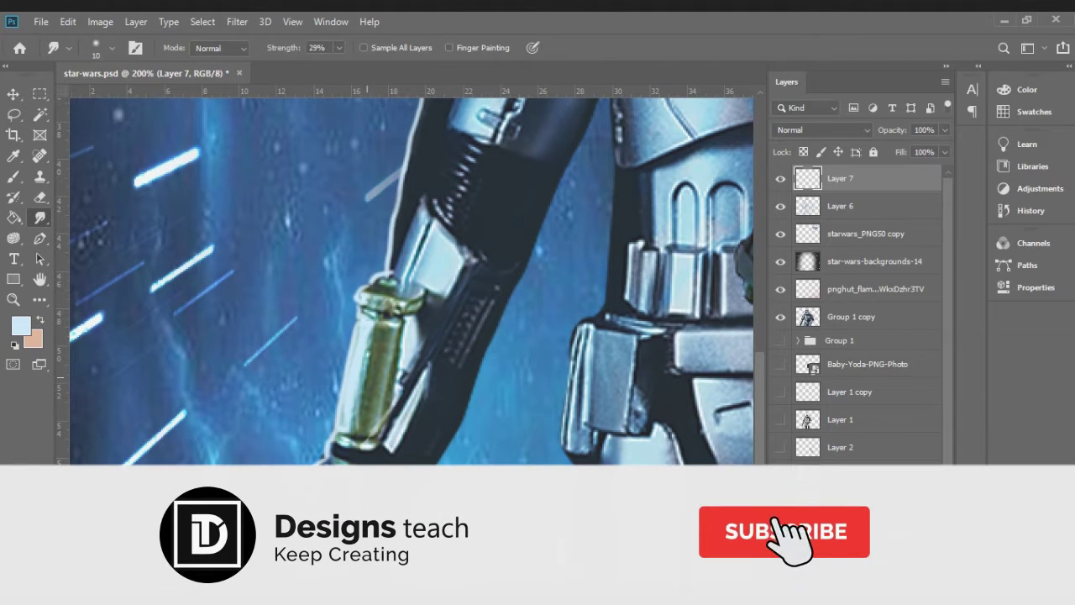
left_click_drag(420, 168, 233, 420)
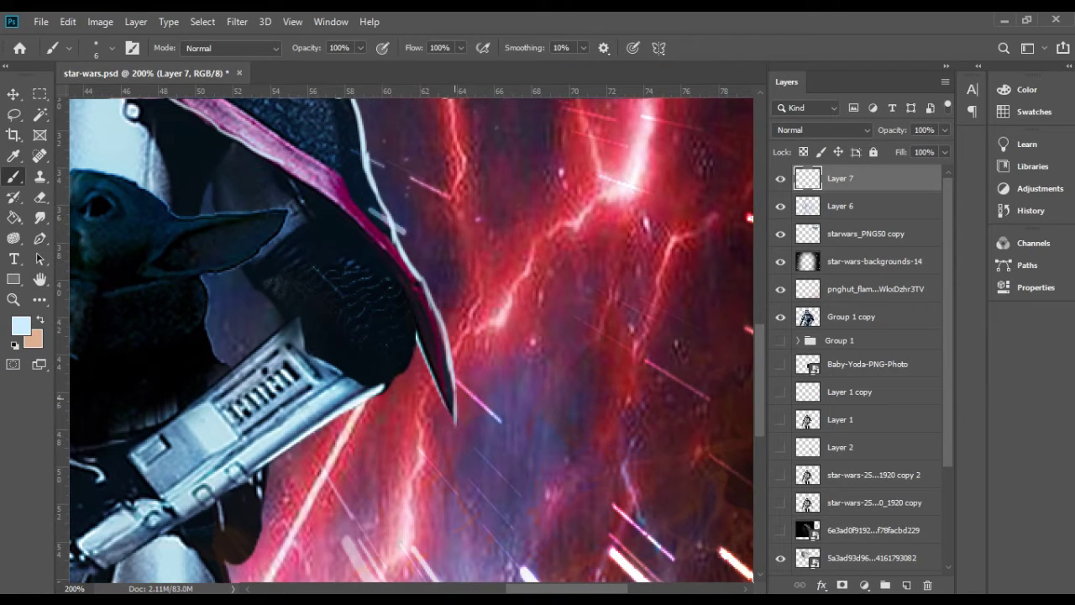
- Move around Baby Yoda and the trooper's chest to begin outlining the figure
scroll(415, 391, "left", 3)
scroll(415, 391, "down", 3)
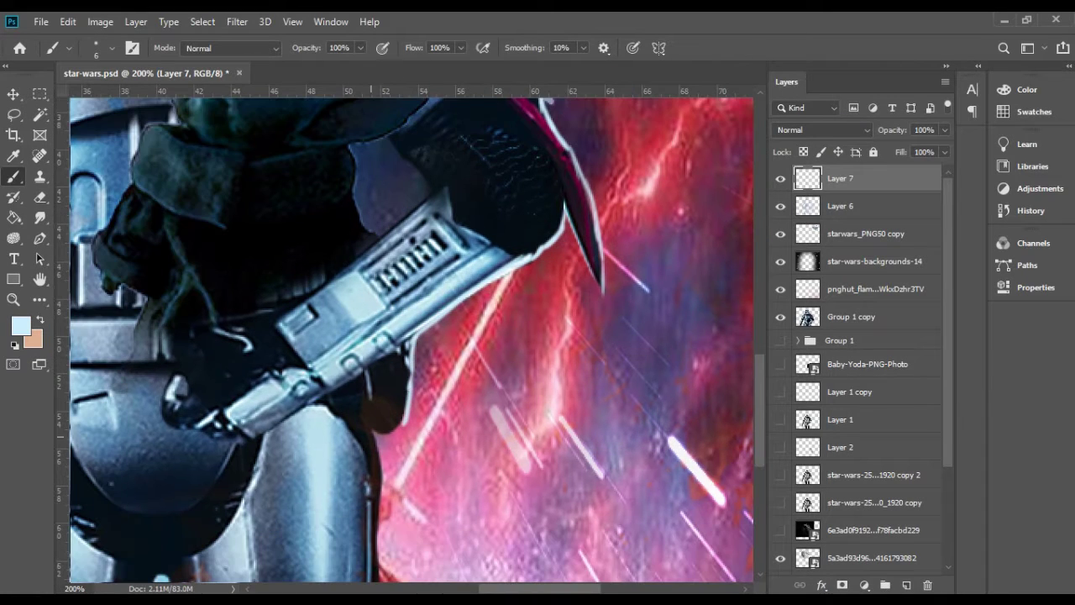
scroll(371, 437, "down", 3)
scroll(411, 336, "up", 2)
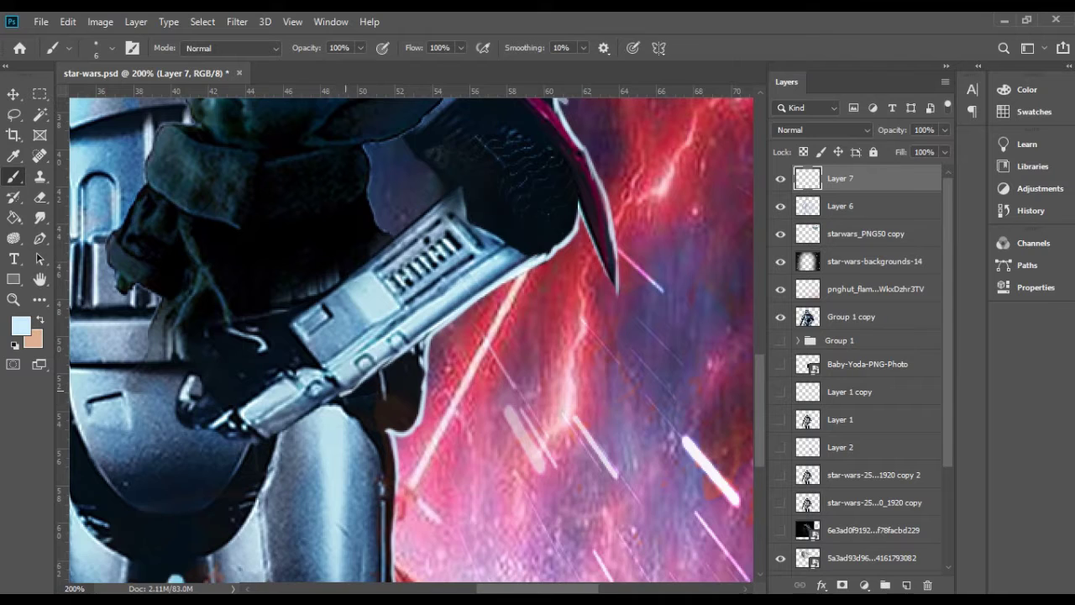
scroll(403, 277, "up", 2)
scroll(403, 277, "left", 3)
scroll(403, 277, "up", 3)
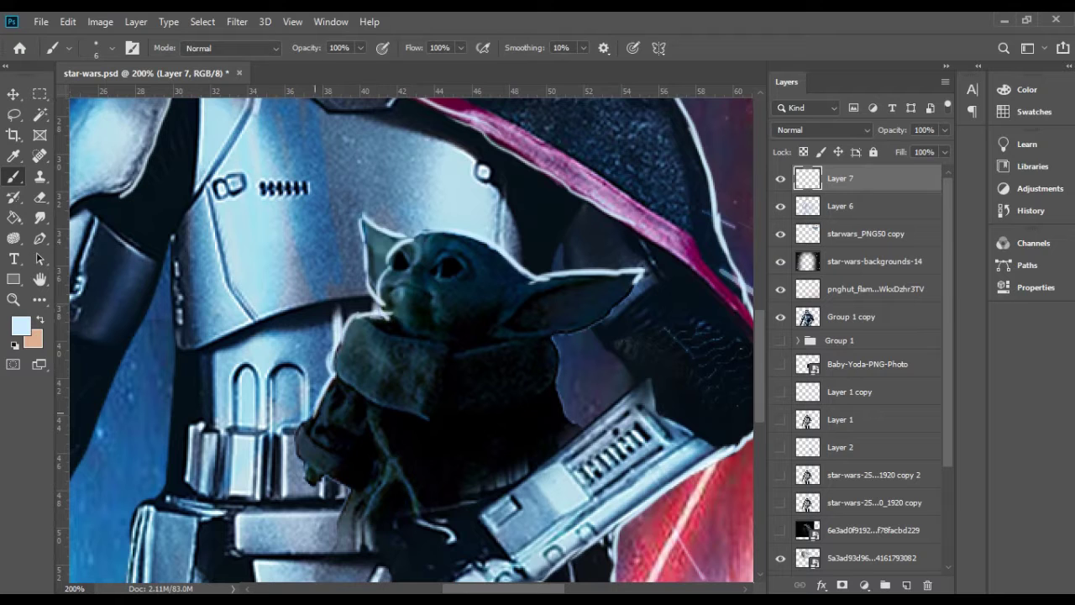
scroll(411, 334, "down", 1)
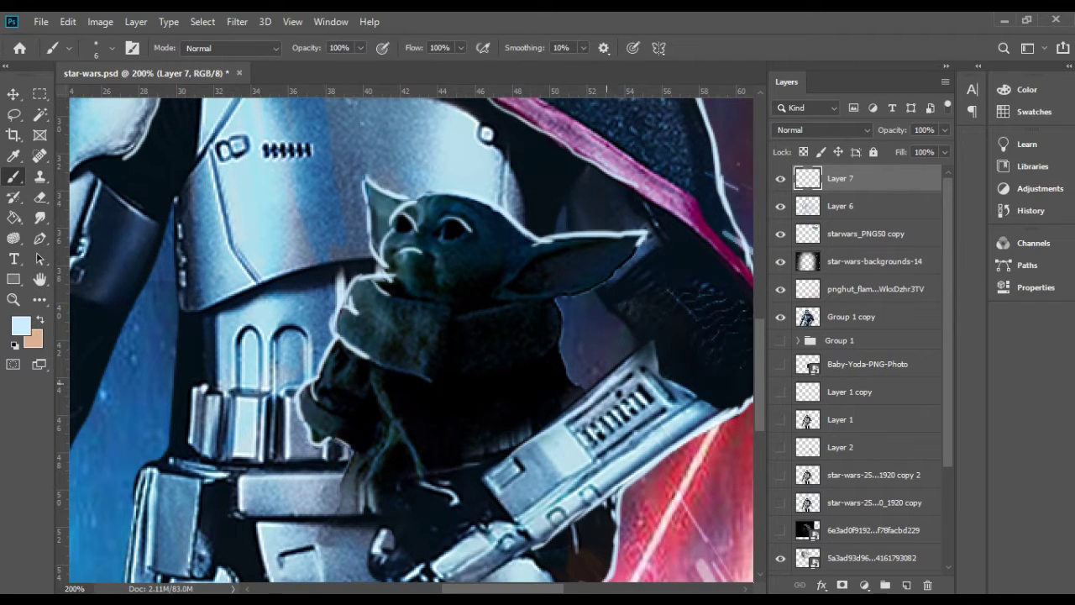
- Outline the trooper's left arm, belt, gun arm, shoulder and legs with thin light strokes
left_click_drag(411, 333, 521, 279)
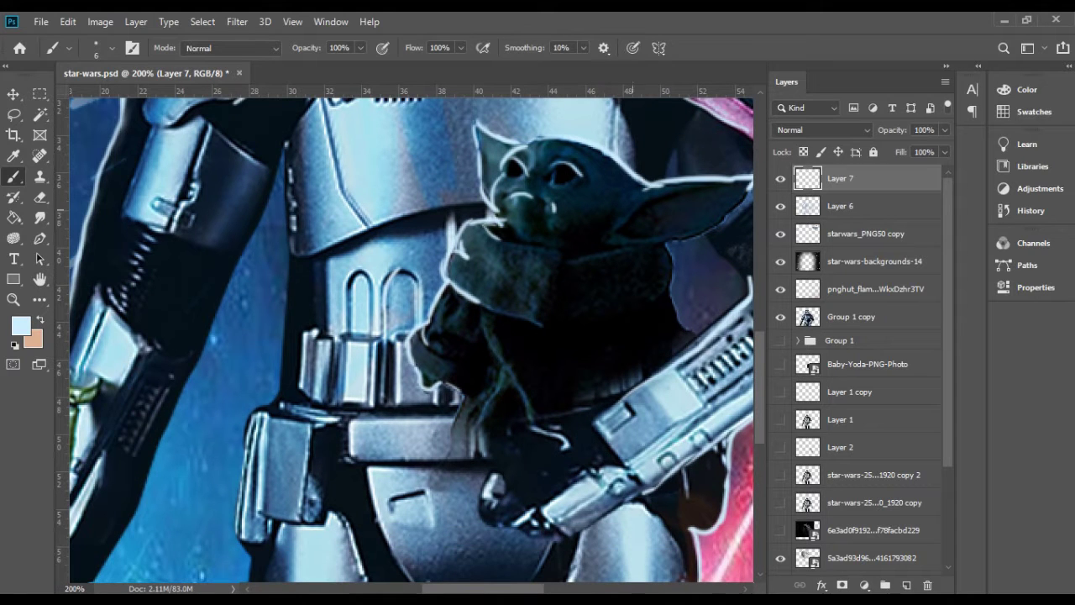
left_click_drag(504, 420, 440, 192)
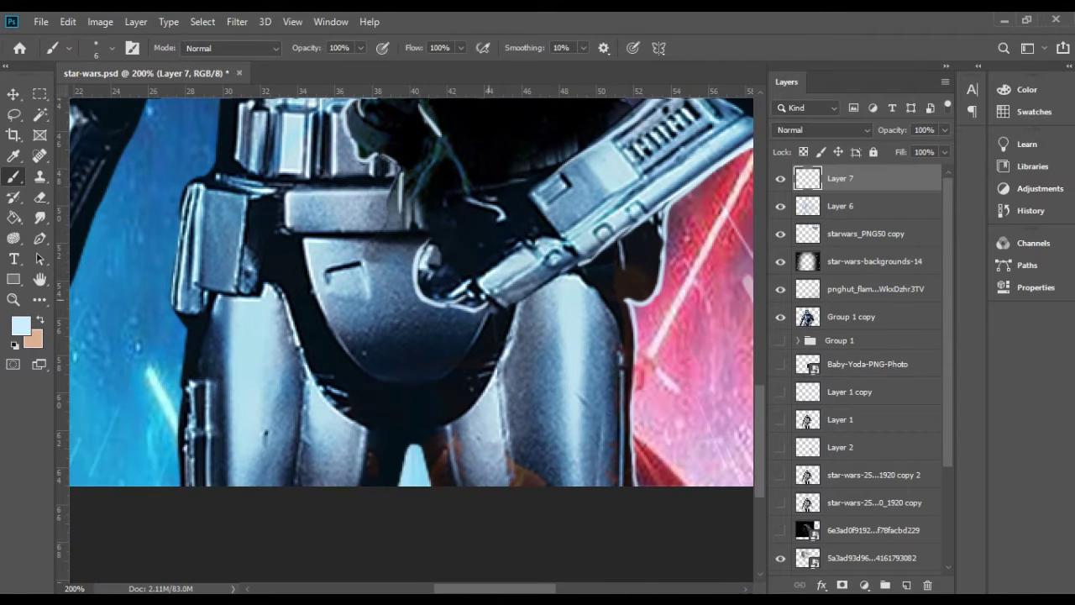
mouse_move(420, 336)
left_mouse_down()
mouse_move(504, 271)
mouse_move(565, 366)
left_mouse_up()
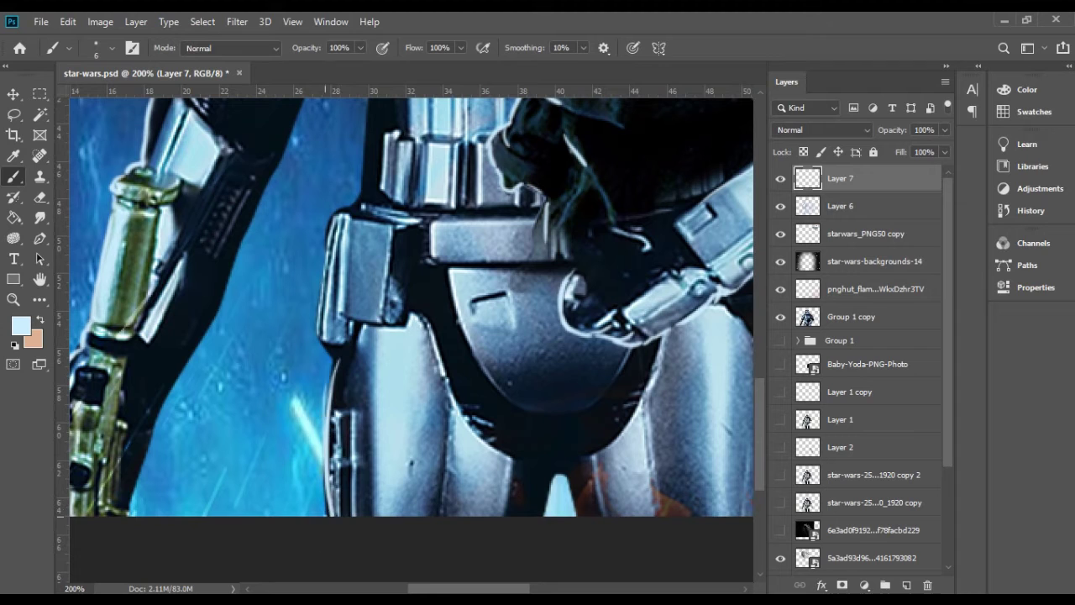
mouse_move(420, 252)
left_mouse_down()
mouse_move(429, 386)
mouse_move(441, 386)
left_mouse_up()
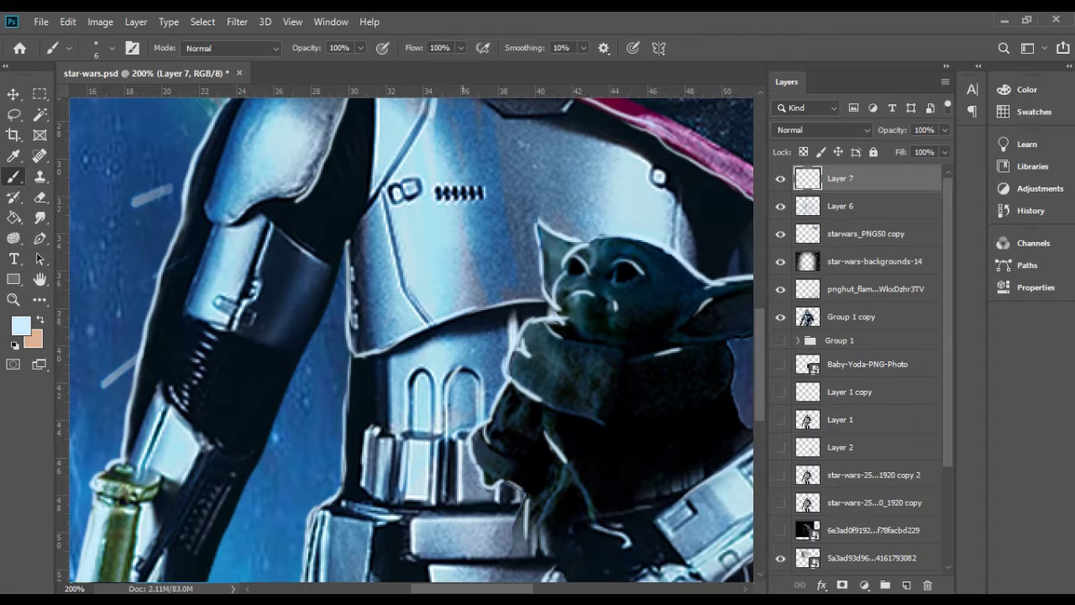
left_click_drag(403, 336, 512, 349)
left_click_drag(420, 336, 429, 356)
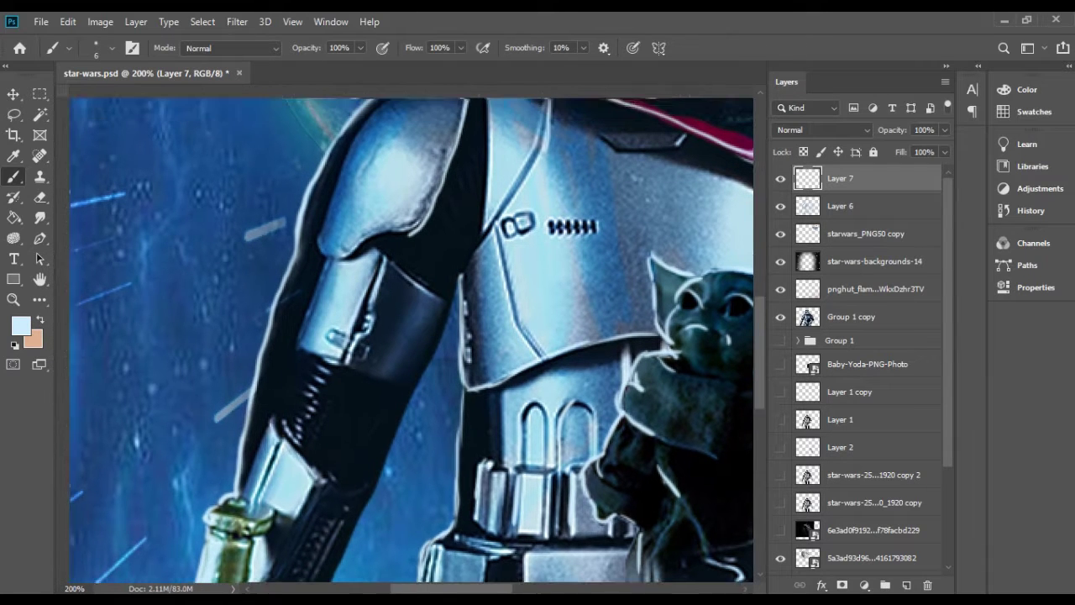
left_click_drag(428, 252, 462, 328)
left_click_drag(462, 378, 579, 152)
mouse_move(420, 336)
left_mouse_down()
mouse_move(510, 255)
mouse_move(409, 275)
left_mouse_up()
left_click_drag(504, 294, 193, 261)
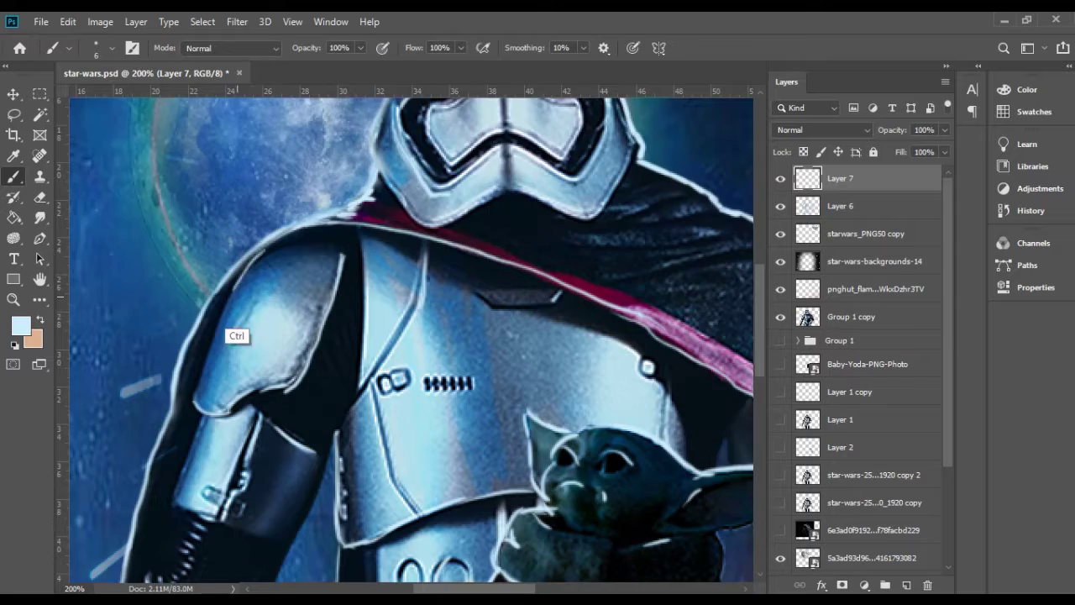
- Continue rimming the armour, helmet and Baby Yoda with light strokes across the canvas
scroll(225, 309, "down", 10)
scroll(317, 270, "left", 4)
scroll(295, 277, "down", 3)
scroll(321, 299, "left", 1)
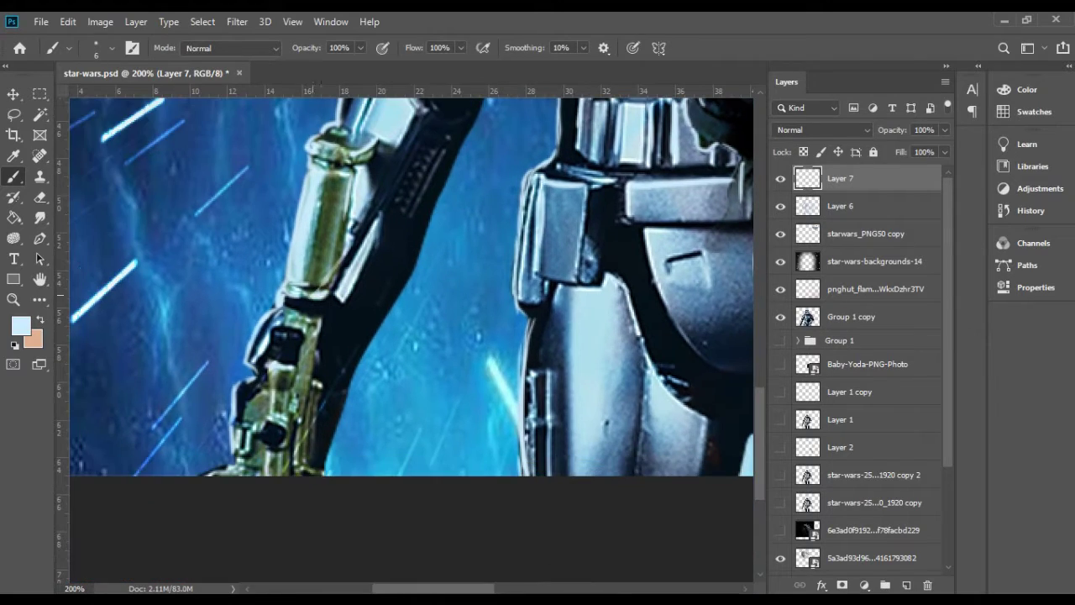
scroll(411, 162, "up", 4)
scroll(411, 163, "right", 2)
scroll(390, 217, "up", 5)
scroll(407, 319, "down", 4)
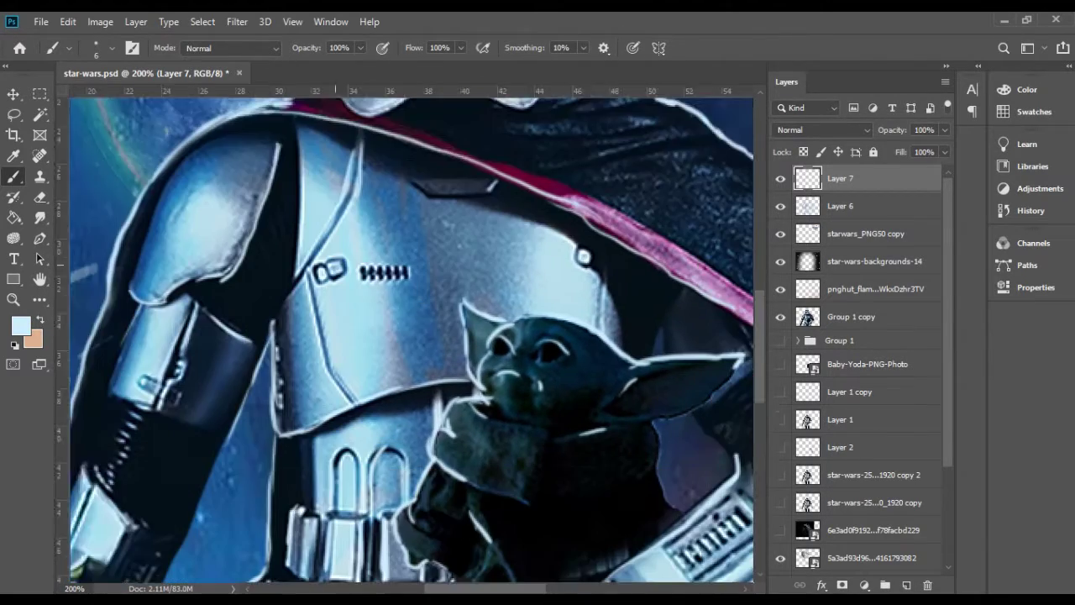
scroll(339, 268, "down", 4)
scroll(412, 336, "down", 5)
scroll(411, 336, "left", 1)
scroll(411, 277, "right", 5)
scroll(412, 277, "up", 2)
scroll(336, 277, "up", 4)
scroll(336, 277, "left", 2)
scroll(336, 293, "up", 2)
scroll(336, 293, "left", 3)
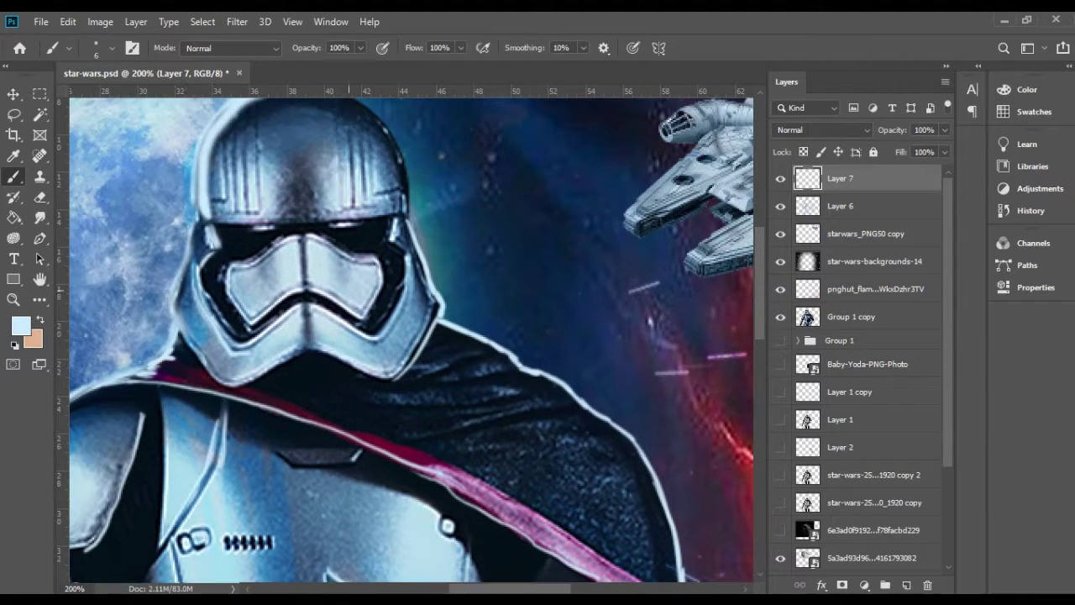
scroll(378, 336, "up", 1)
scroll(378, 336, "left", 1)
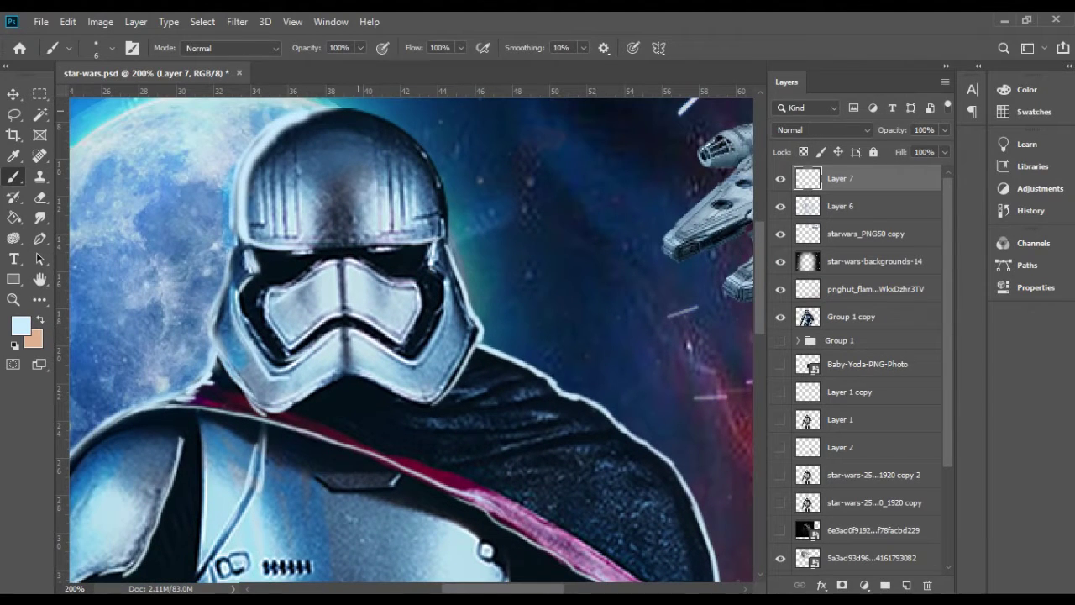
- Undo the stray stroke on the helmet edge and fit the whole artwork on screen
key("ctrl+z")
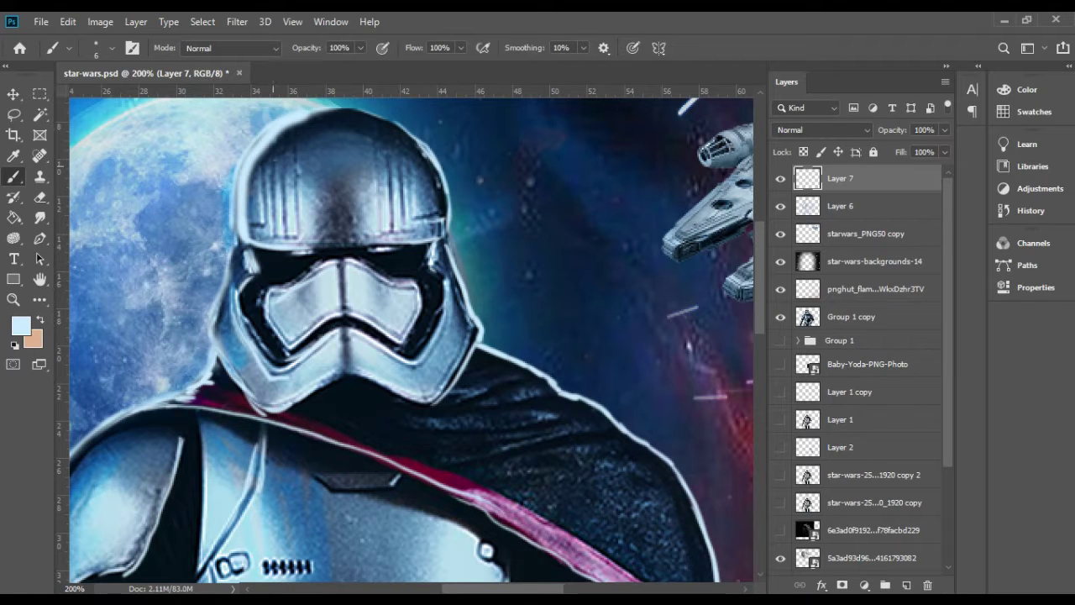
scroll(412, 336, "down", 3)
scroll(412, 336, "left", 3)
scroll(412, 336, "down", 5)
scroll(412, 336, "left", 4)
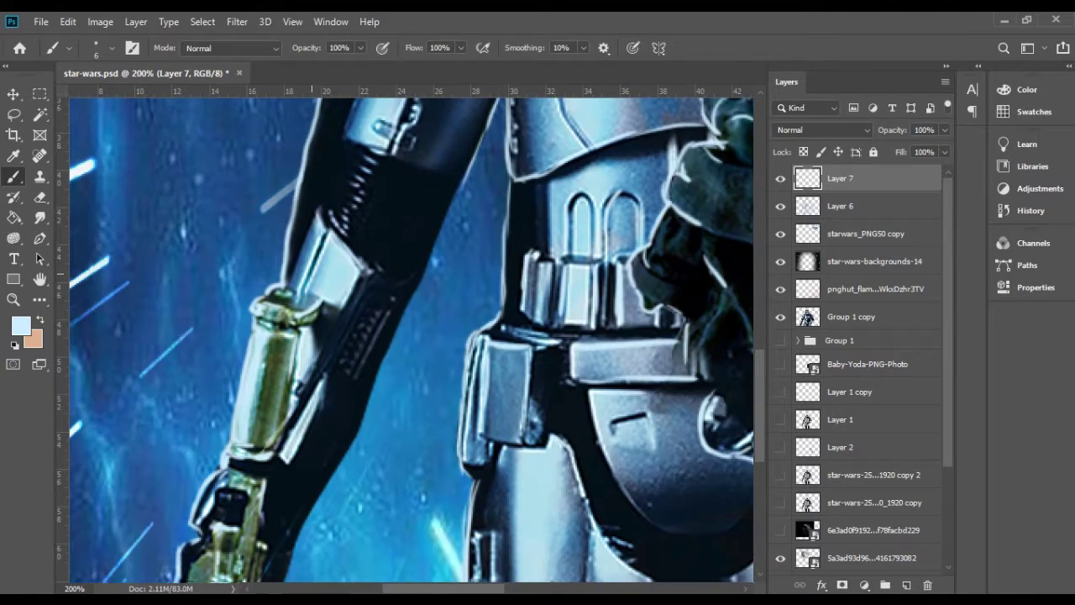
scroll(412, 336, "down", 4)
scroll(411, 336, "left", 1)
key("ctrl+0")
left_click(40, 217)
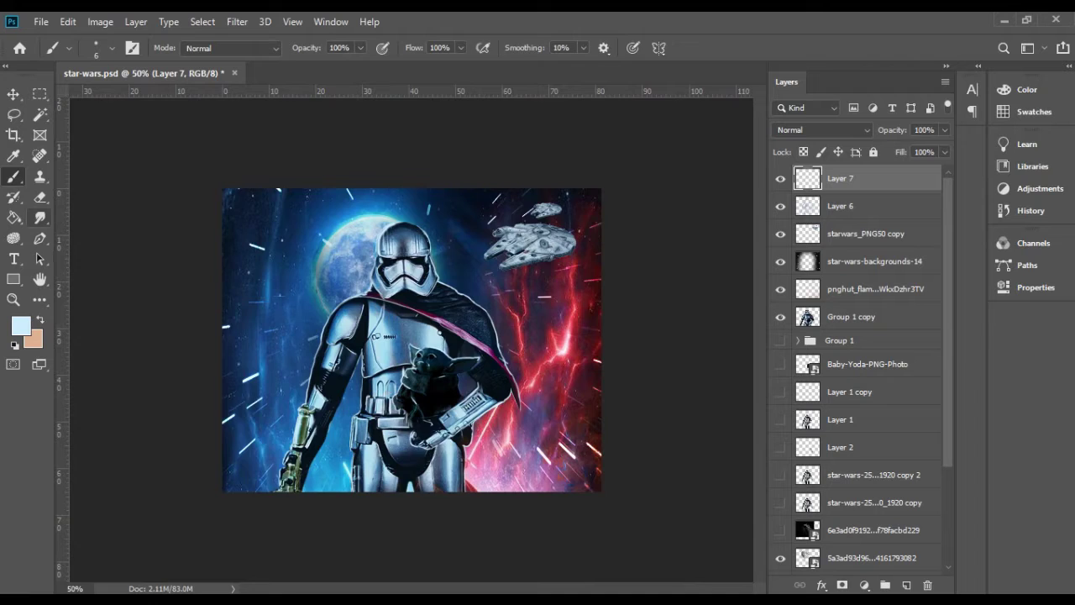
- Set the Smudge tool to 47% strength and blur the trooper's rim strokes into a soft glow
key("ctrl+1")
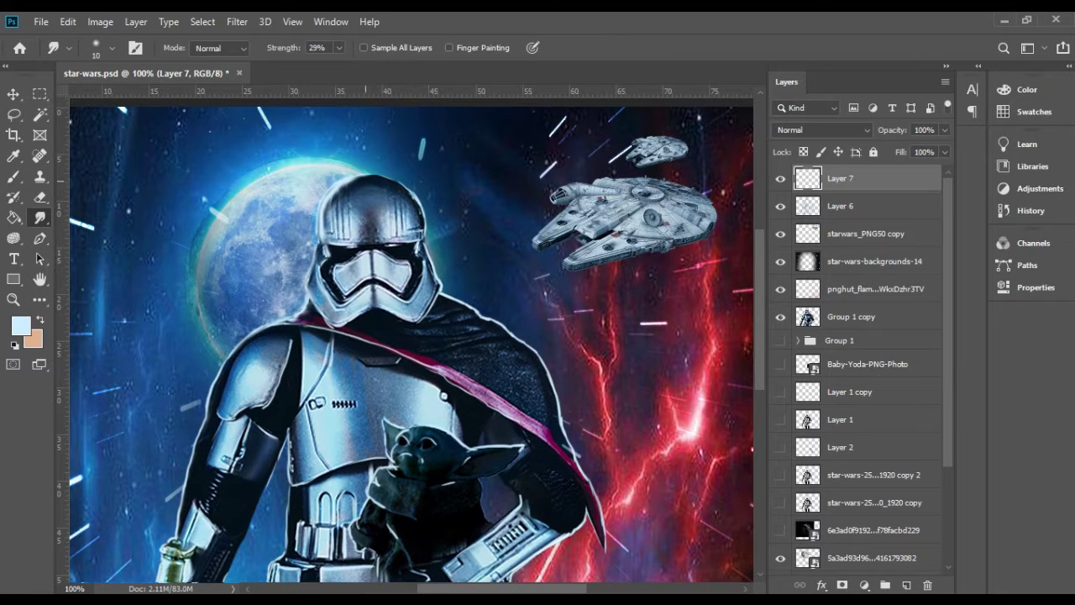
left_click_drag(430, 300, 378, 170)
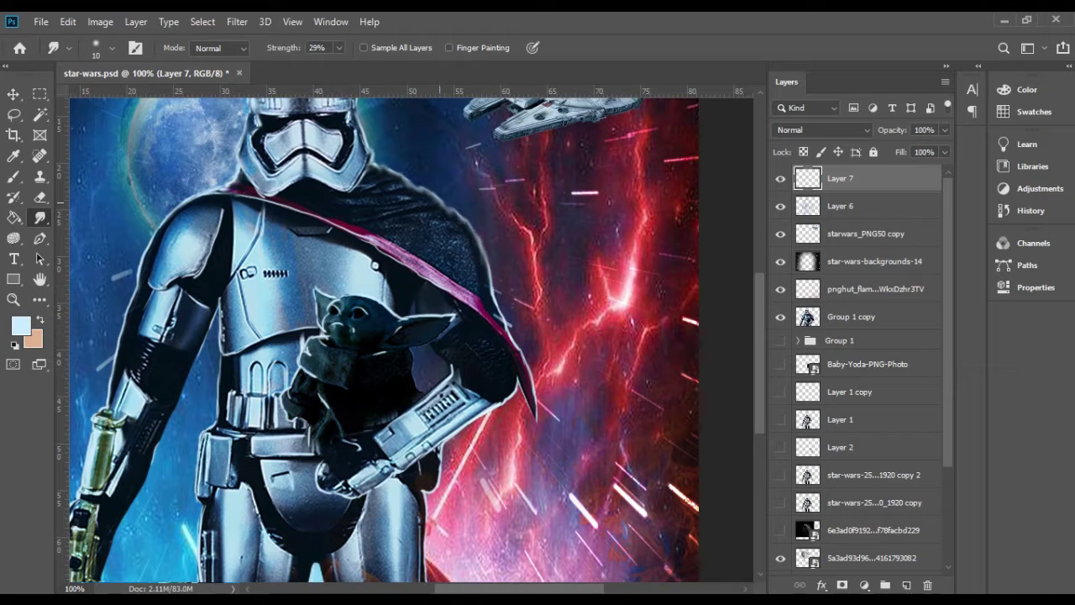
key("b")
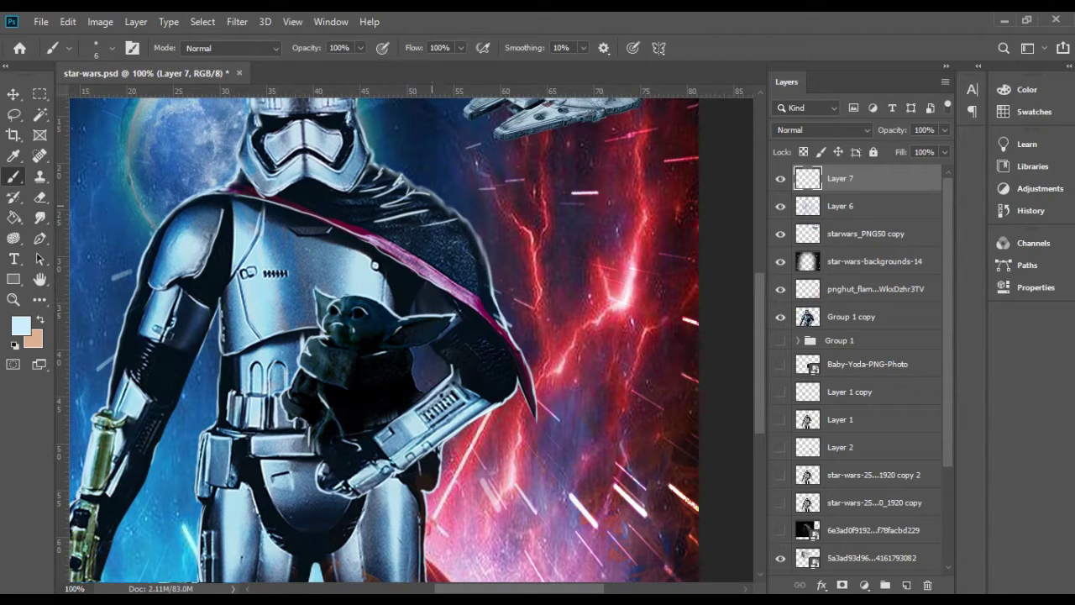
key("r")
key("4")
key("7")
scroll(384, 336, "down", 3)
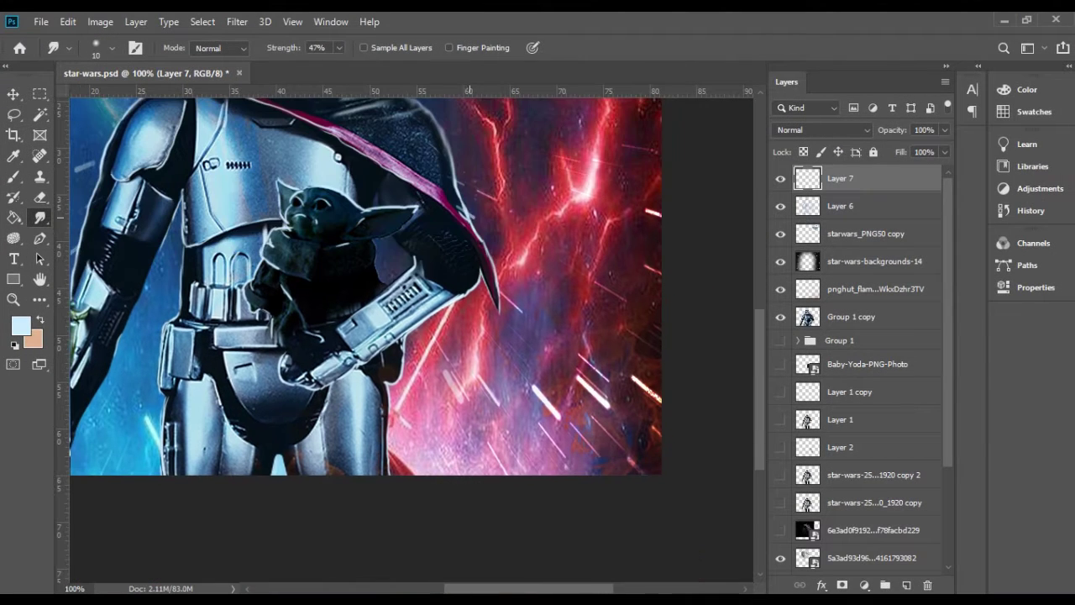
scroll(359, 253, "left", 1)
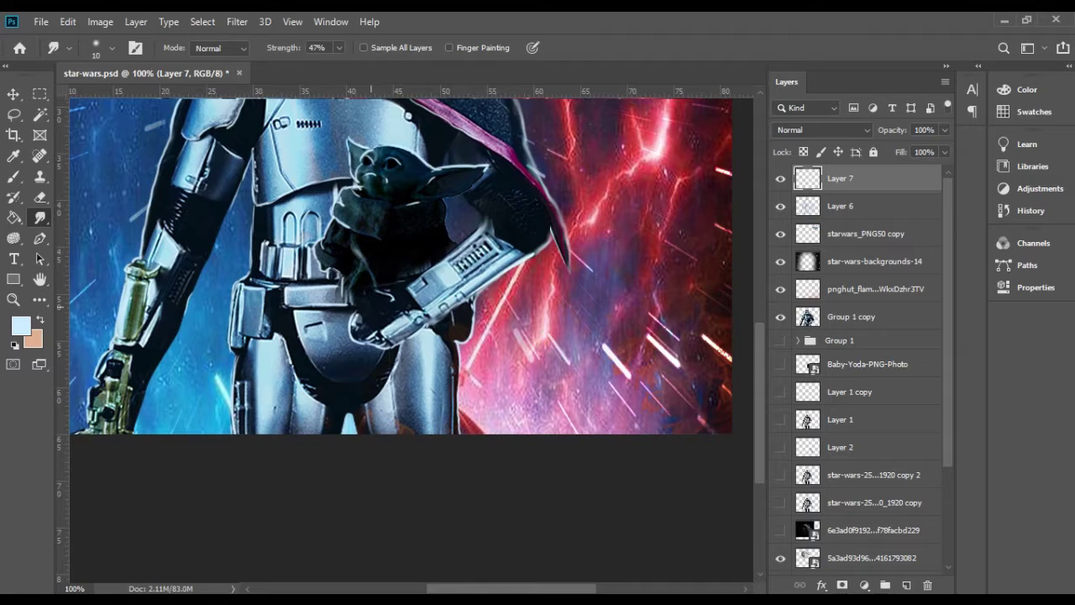
scroll(479, 230, "up", 1)
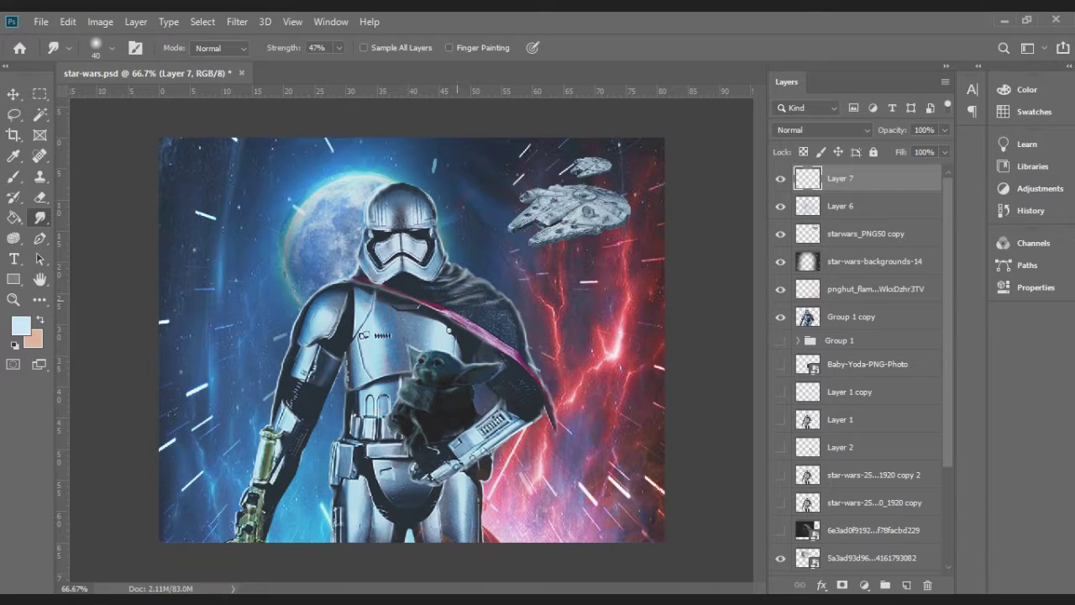
key("b")
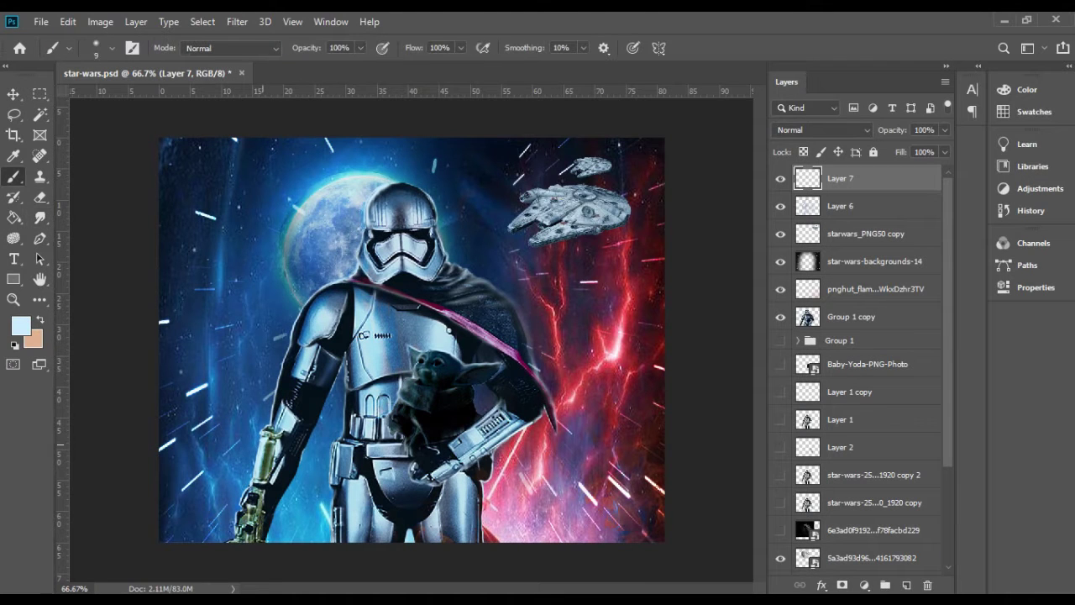
- Alternate painting and smudging light glow on Layer 7 around the Falcon and Captain Phasma
key("r")
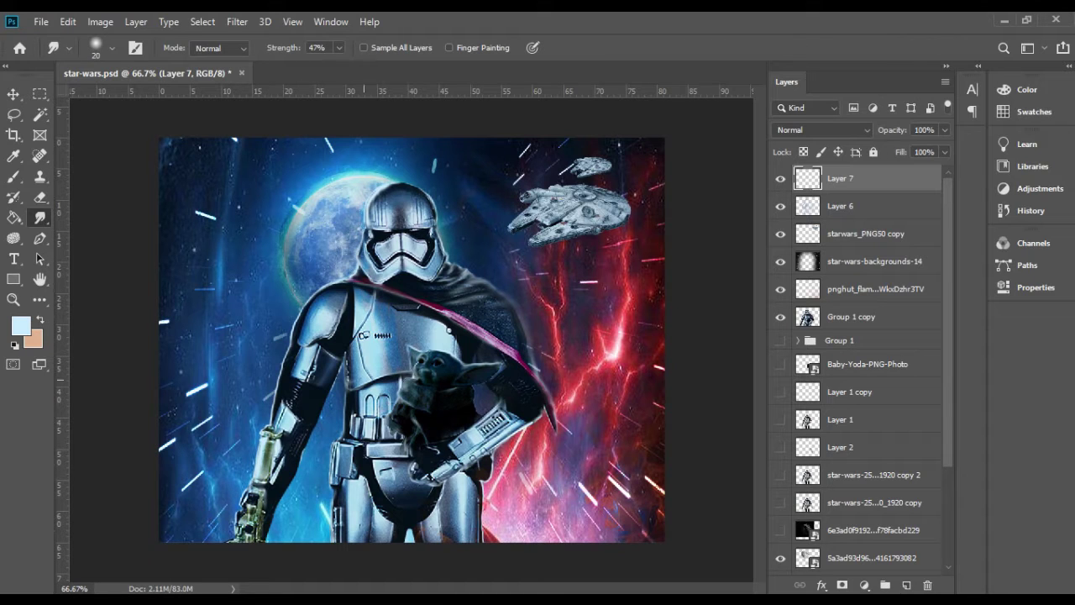
key("b")
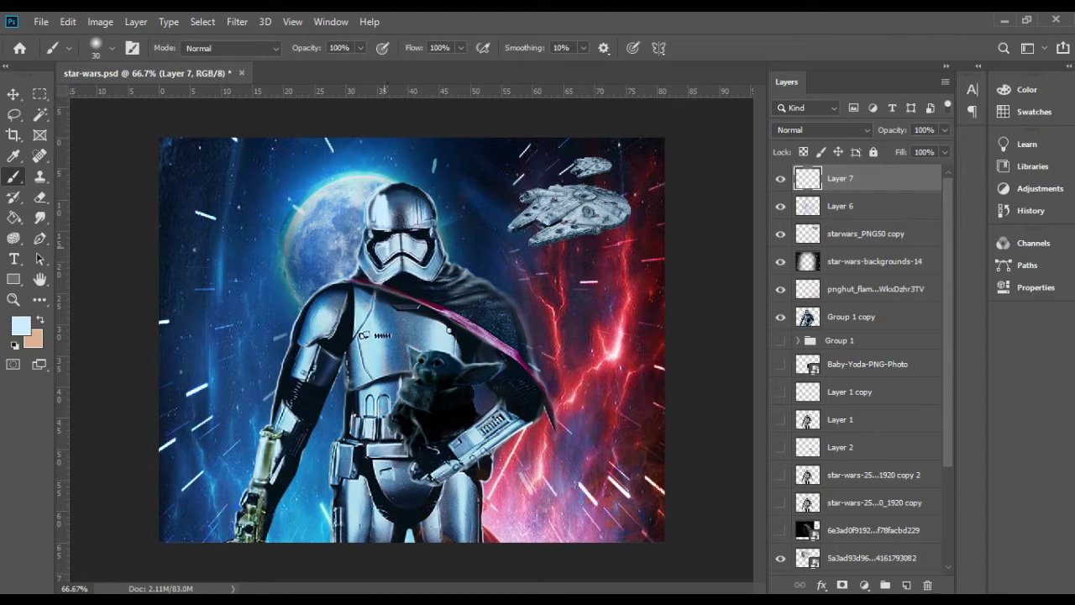
key("r")
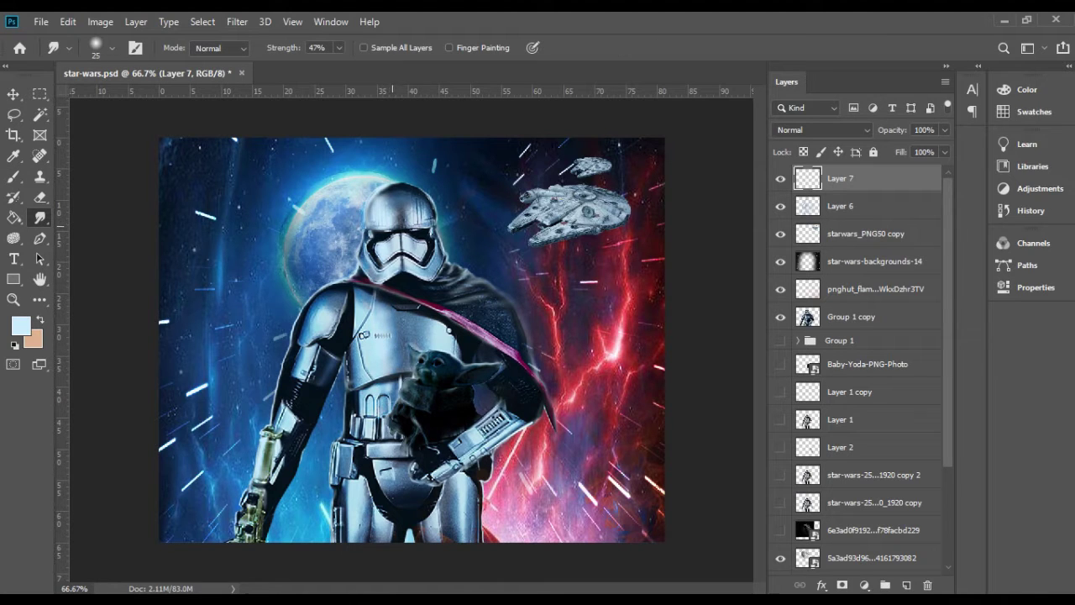
key("ctrl+minus")
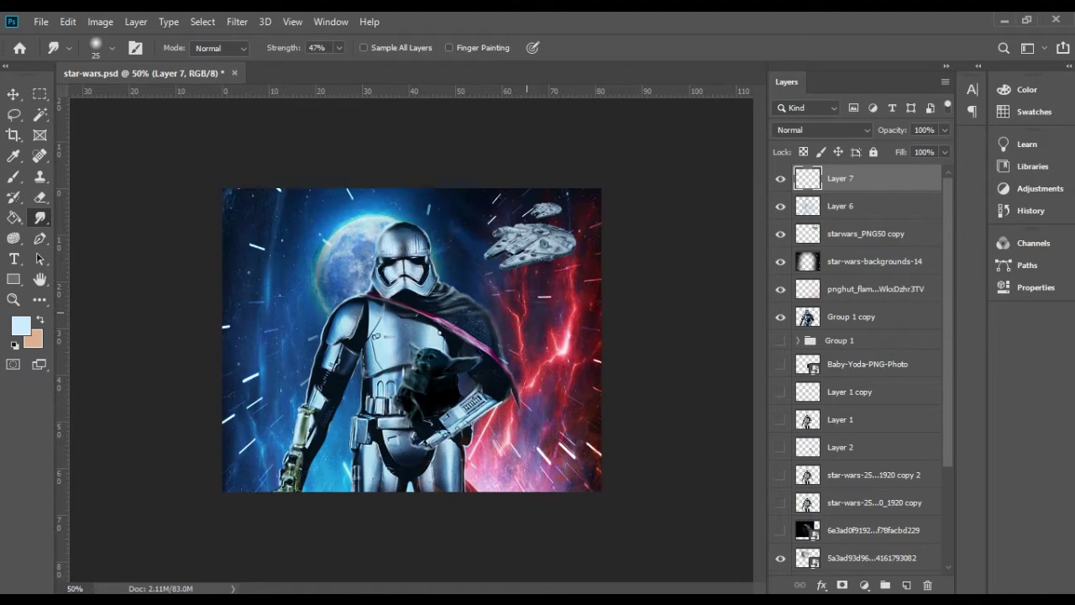
key("b")
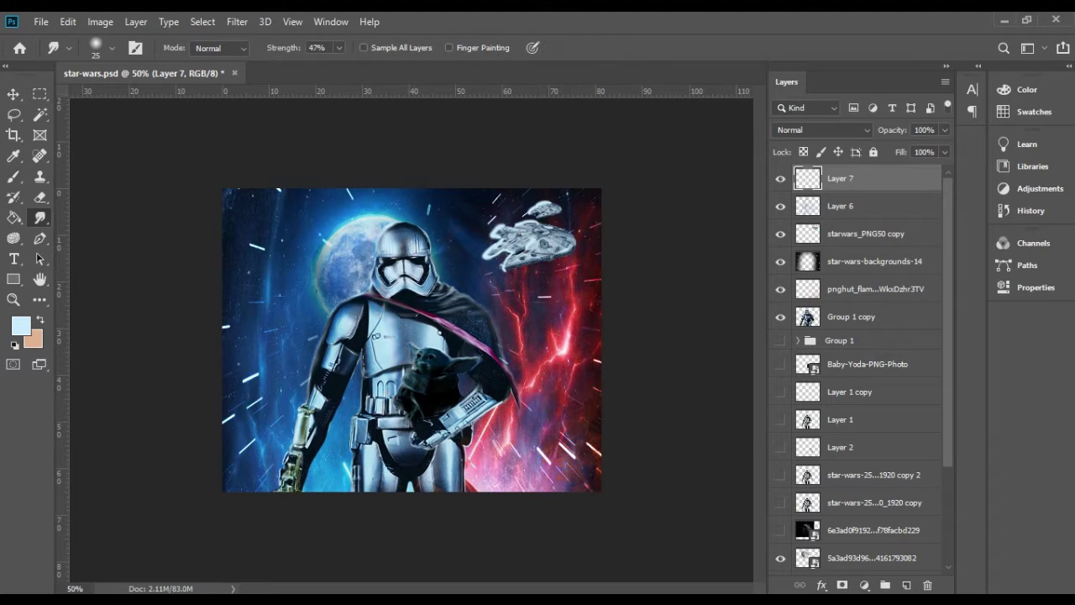
key("ctrl+plus")
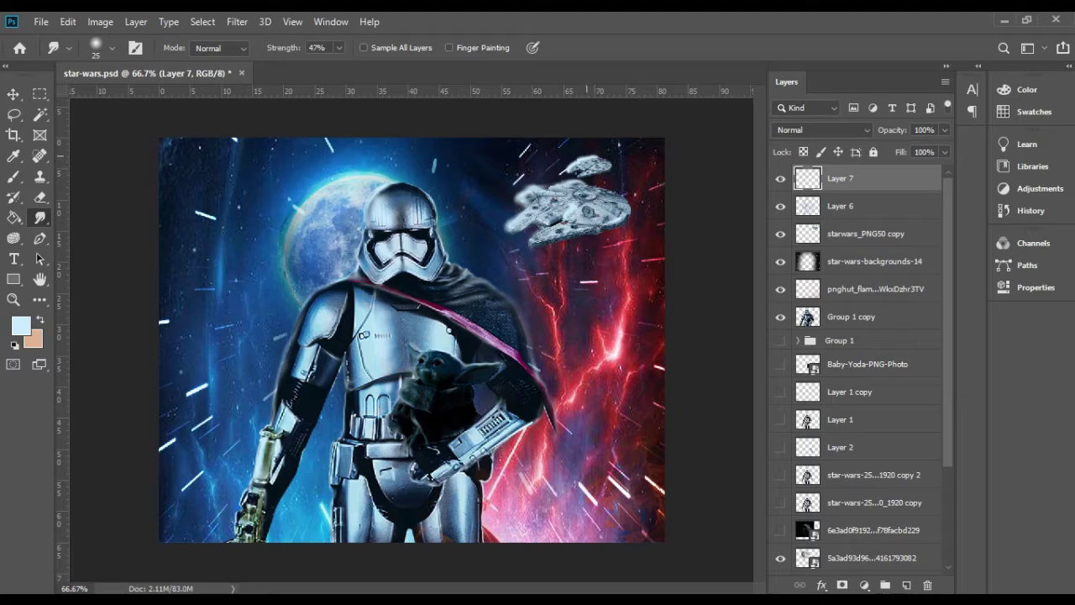
key("ctrl+minus")
key("ctrl+minus")
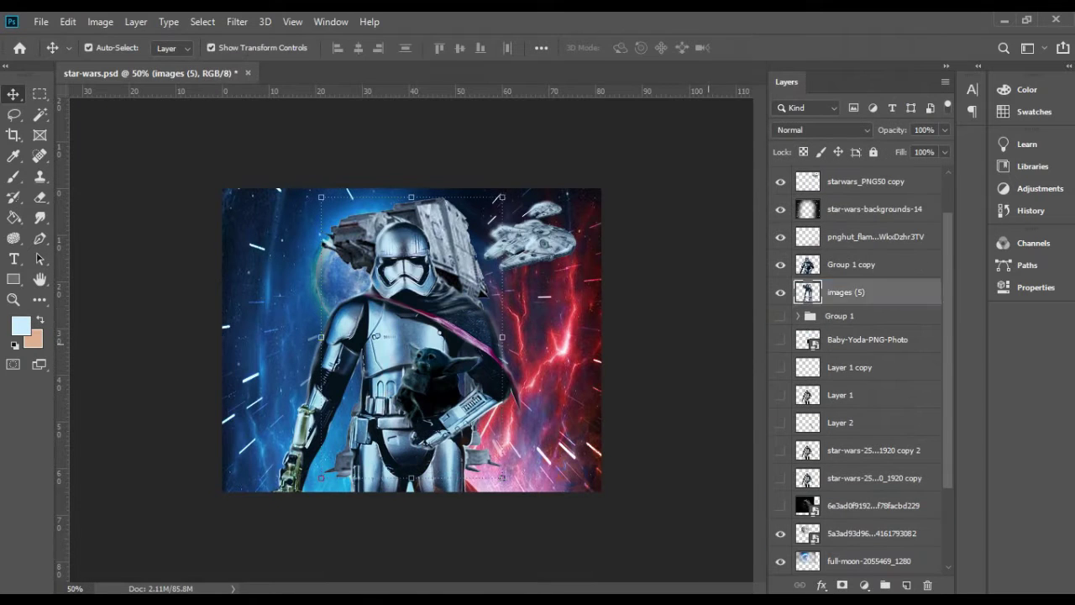
- Flip the AT-AT layer horizontally and commit the transform
key("ctrl+t")
right_click(332, 267)
left_click(362, 533)
key("Return")
- Preview blend modes on images (5) and smudge glow near the AT-AT head, erasing excess
left_click(874, 208)
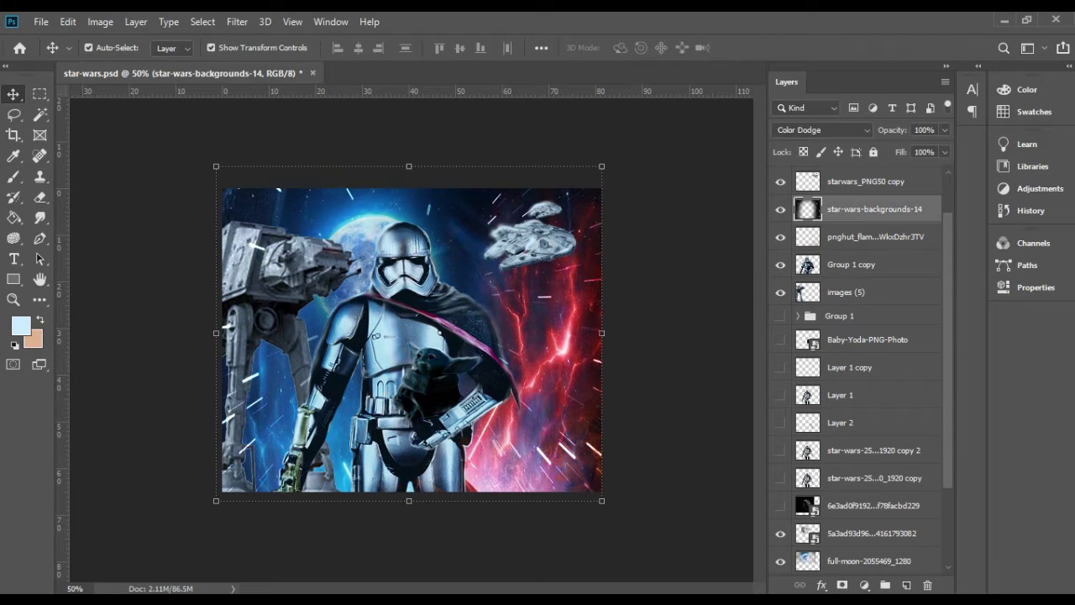
left_click(845, 292)
left_click(821, 130)
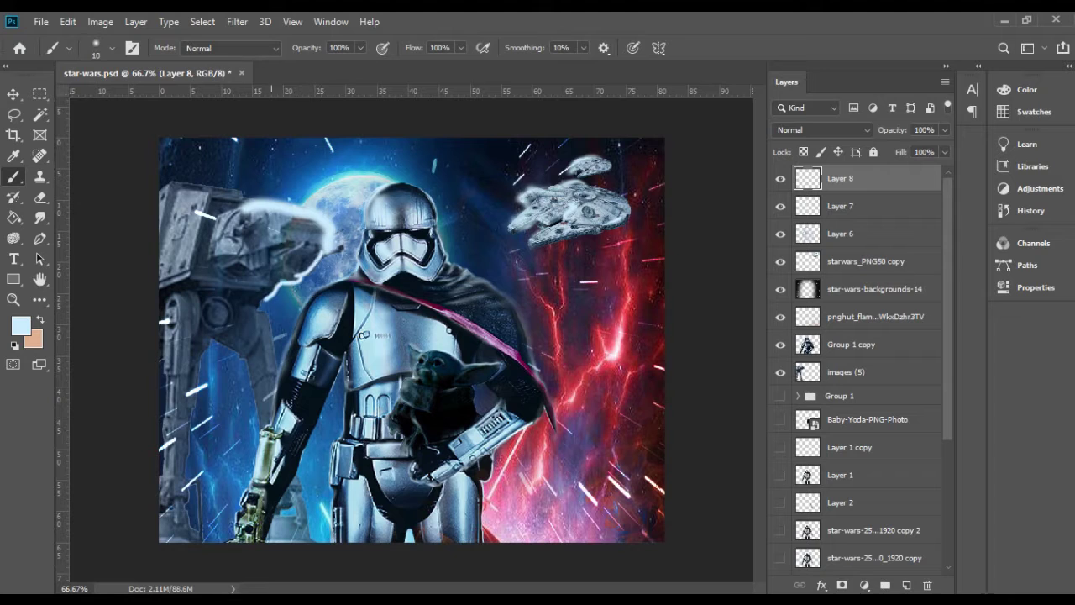
left_click(40, 217)
left_click_drag(252, 201, 320, 214)
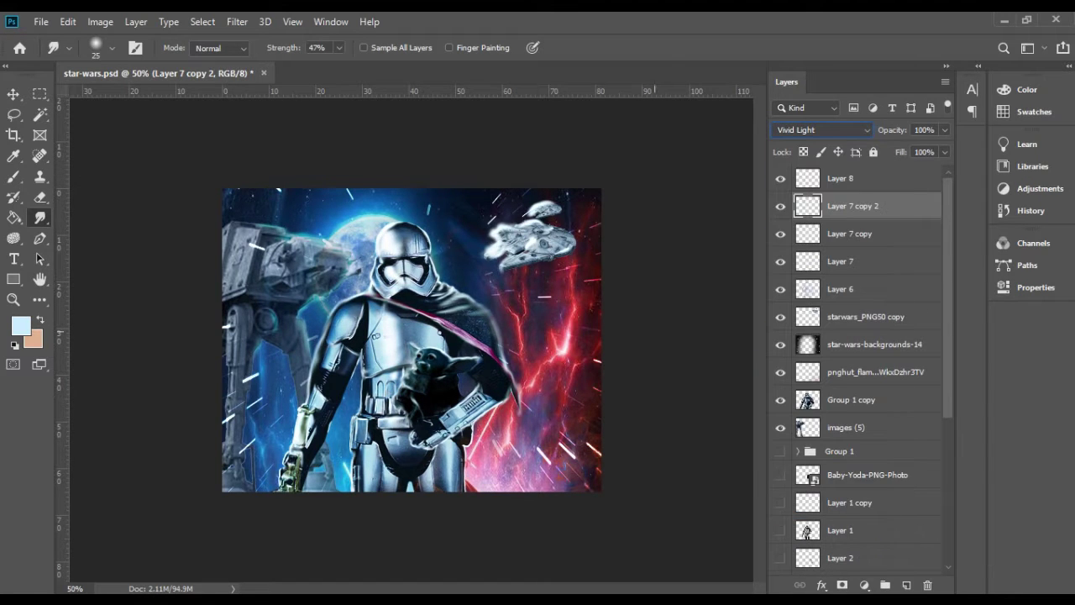
key("e")
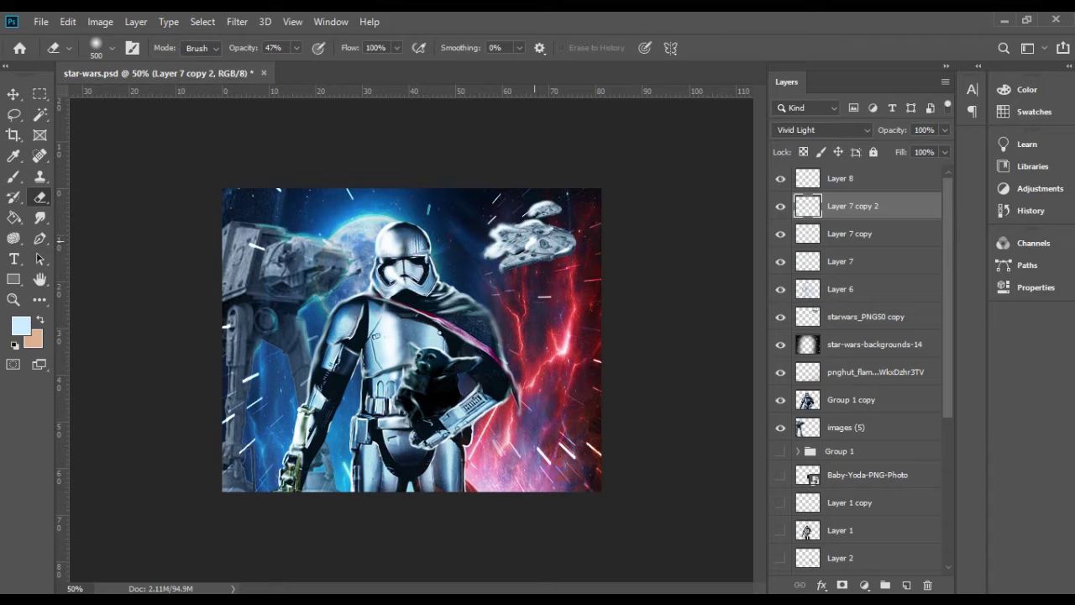
key("v")
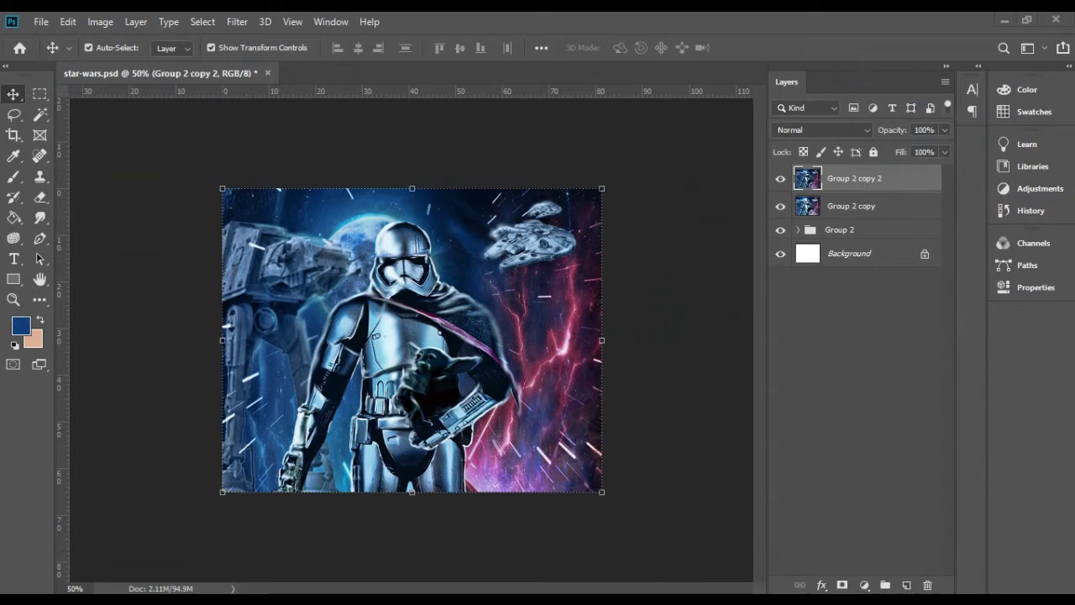
- Duplicate the merged layer and set Camera Raw exposure -0.15 with added texture and clarity
key("ctrl+j")
key("ctrl+shift+a")
type("-0.15\t2\t8\t5\t12")
key("Tab")
key("Tab")
type("10")
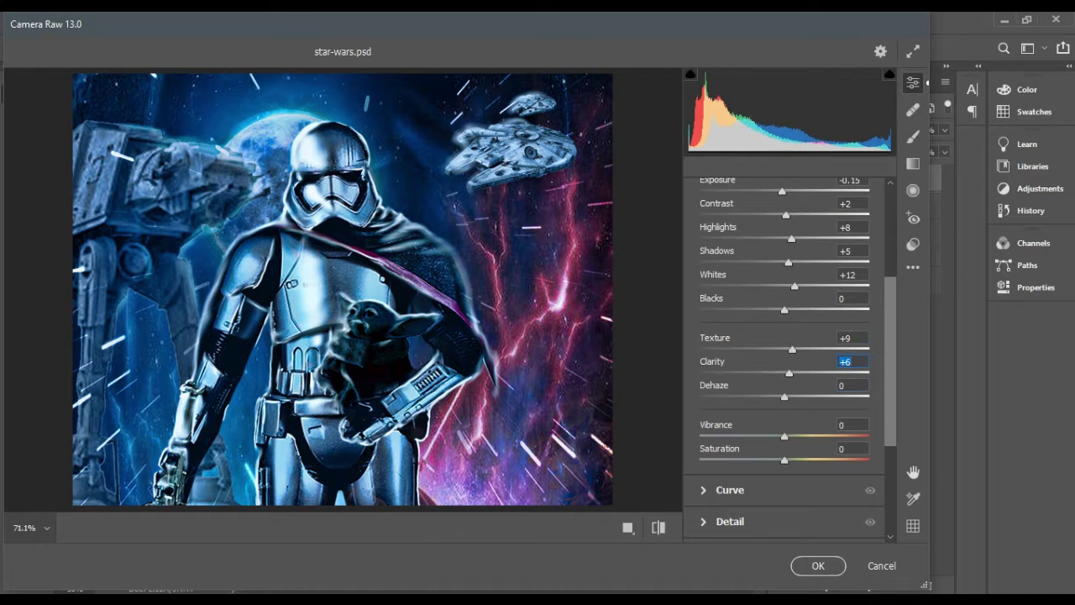
type("\t3\t10\t8\t15")
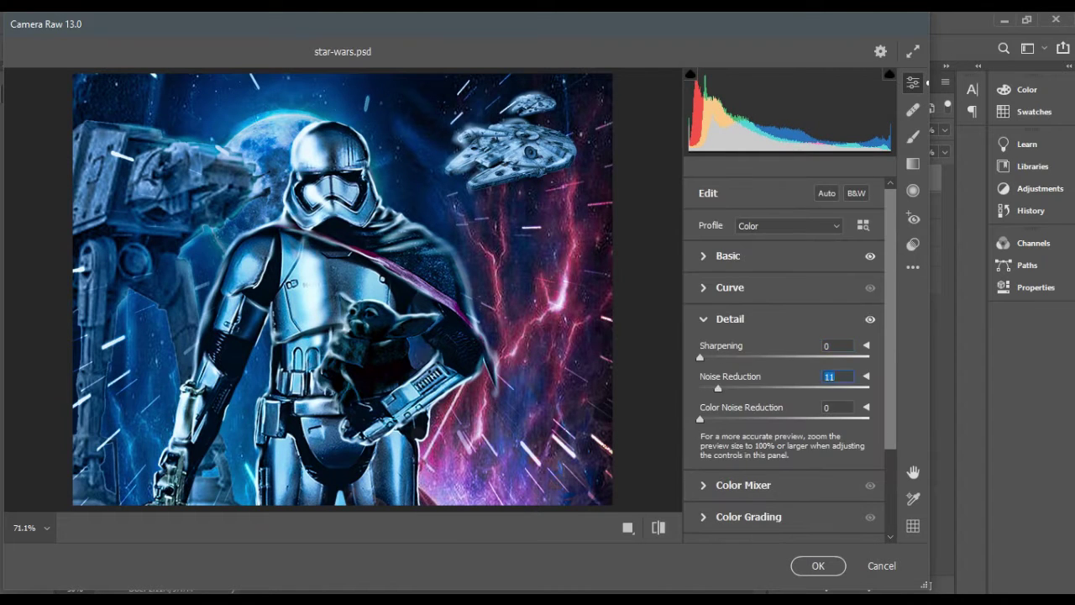
- Set the Color Mixer Aquas hue to -100, apply the grade and compare before/after
key("ctrl+alt+4")
type("88-100\t7")
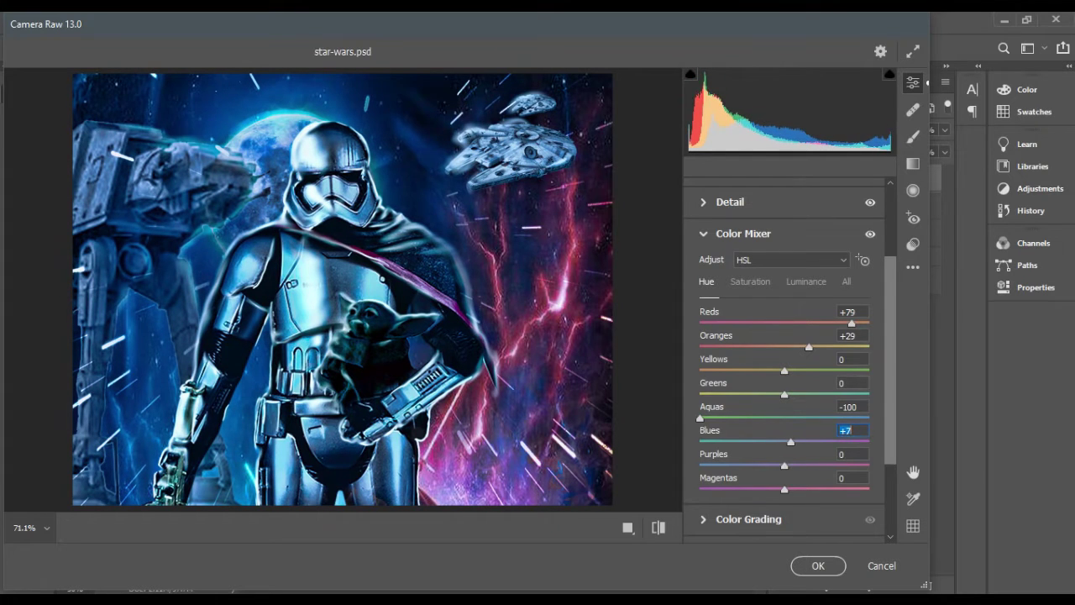
key("ctrl+alt+2")
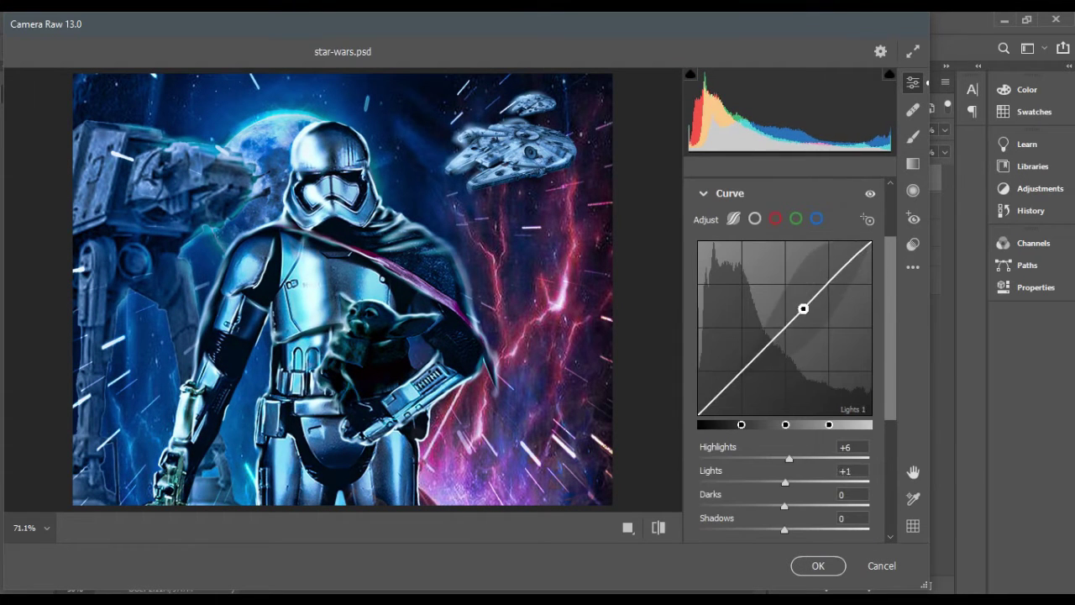
key("Return")
left_click(780, 179)
key("alt+Tab")
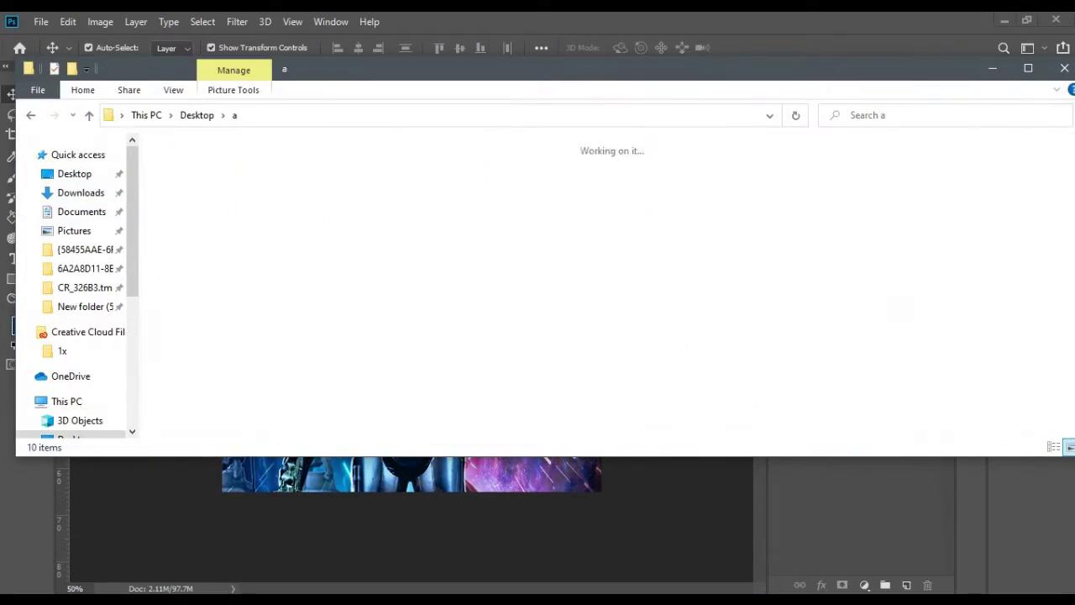
- Convert the green star glow layer to a smart object and erase part of it
scroll(739, 336, "down", 2)
scroll(739, 336, "down", 3)
scroll(739, 336, "up", 2)
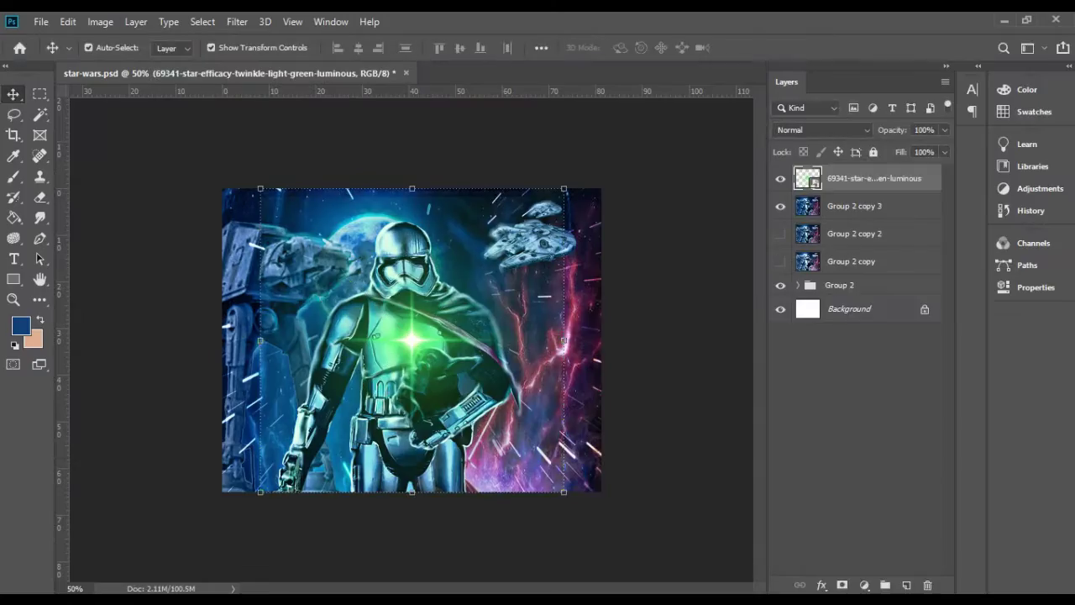
right_click(853, 178)
left_click(900, 240)
key("e")
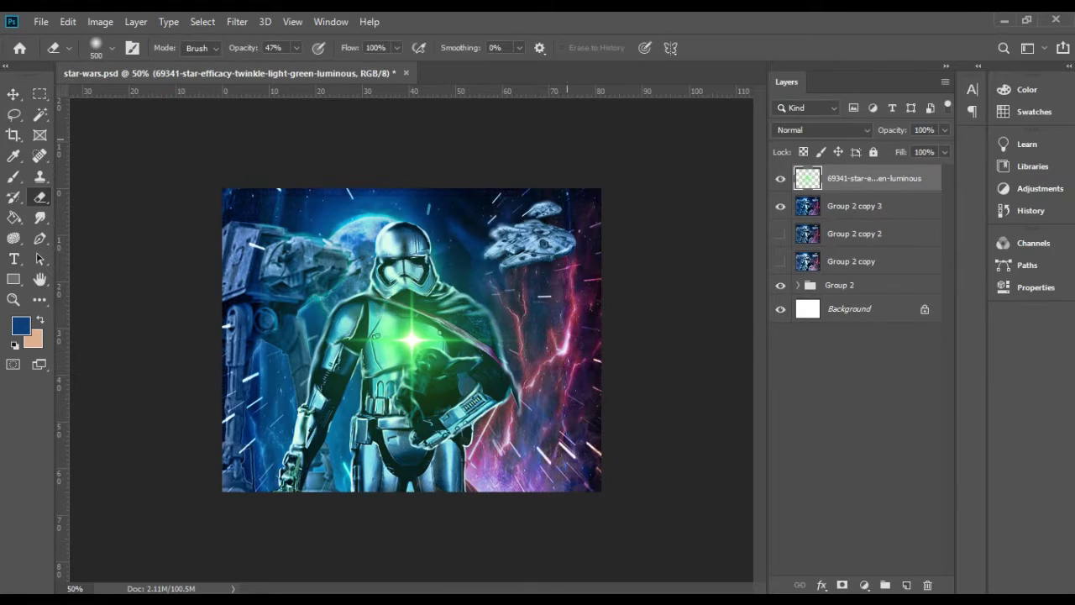
left_click_drag(445, 206, 437, 420)
- Shift the glow's hue to cyan with Hue/Saturation, then rotate a copy and move it right
left_click(100, 21)
left_click(294, 146)
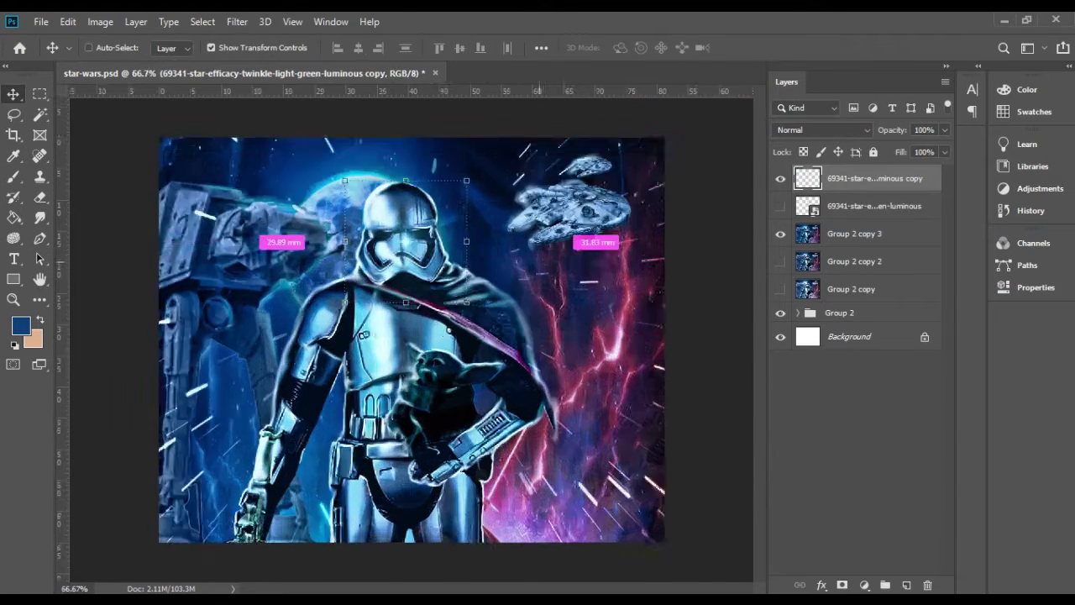
key("ctrl+plus")
key("ctrl+t")
left_click_drag(689, 117, 605, 59)
left_click_drag(492, 271, 568, 277)
key("Return")
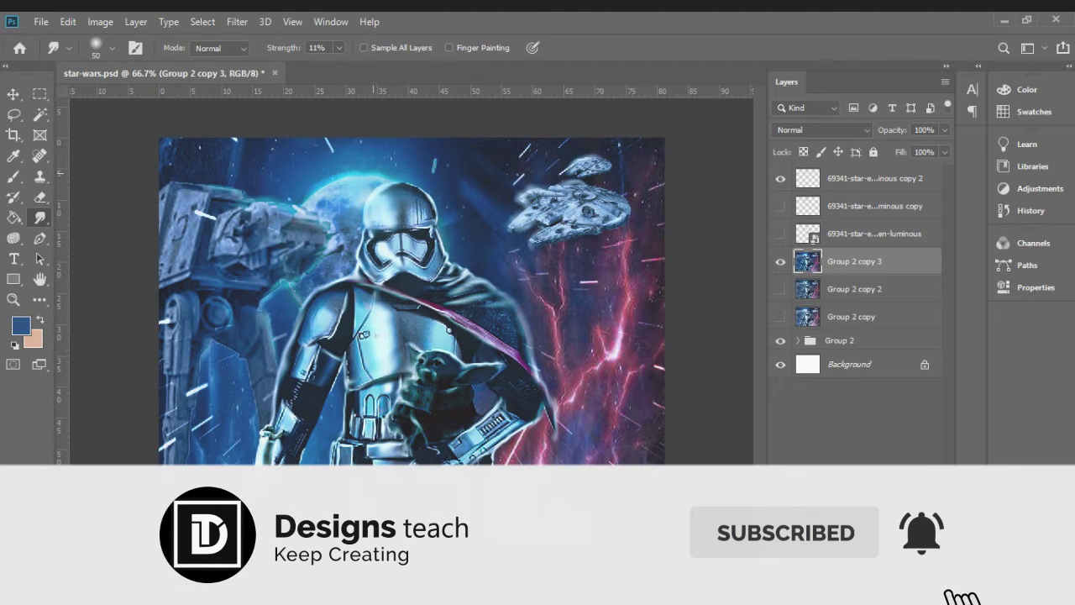
- Greatly enlarge another glow copy, tilt it about 13 degrees, and set a 90 px eraser
key("ctrl+t")
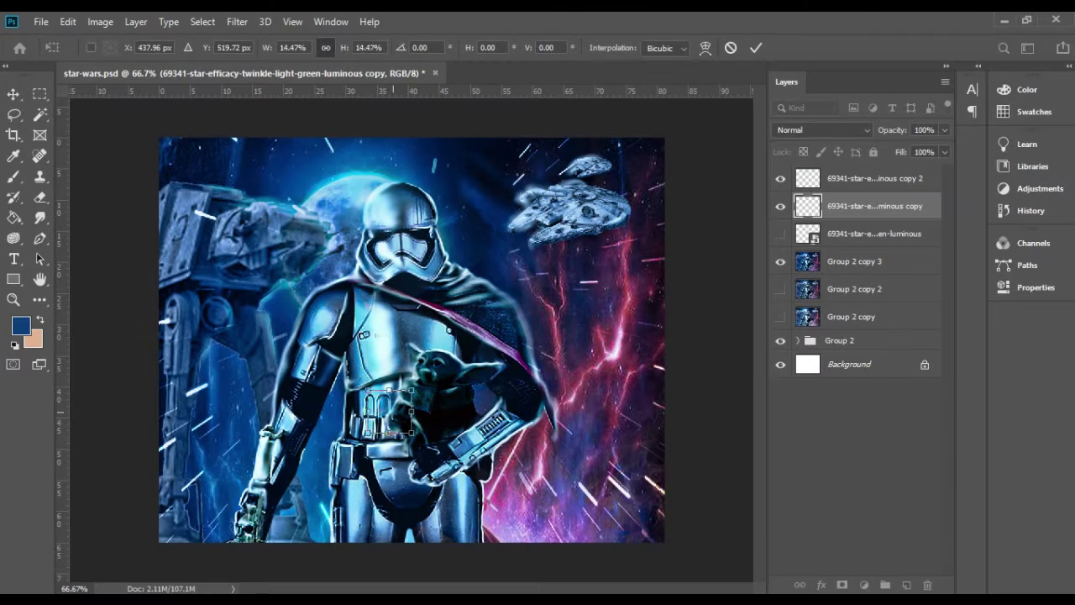
left_click_drag(411, 434, 516, 395)
left_click_drag(638, 420, 621, 504)
key("ctrl+minus")
mouse_move(598, 163)
left_mouse_down()
mouse_move(720, 140)
mouse_move(664, 109)
left_mouse_up()
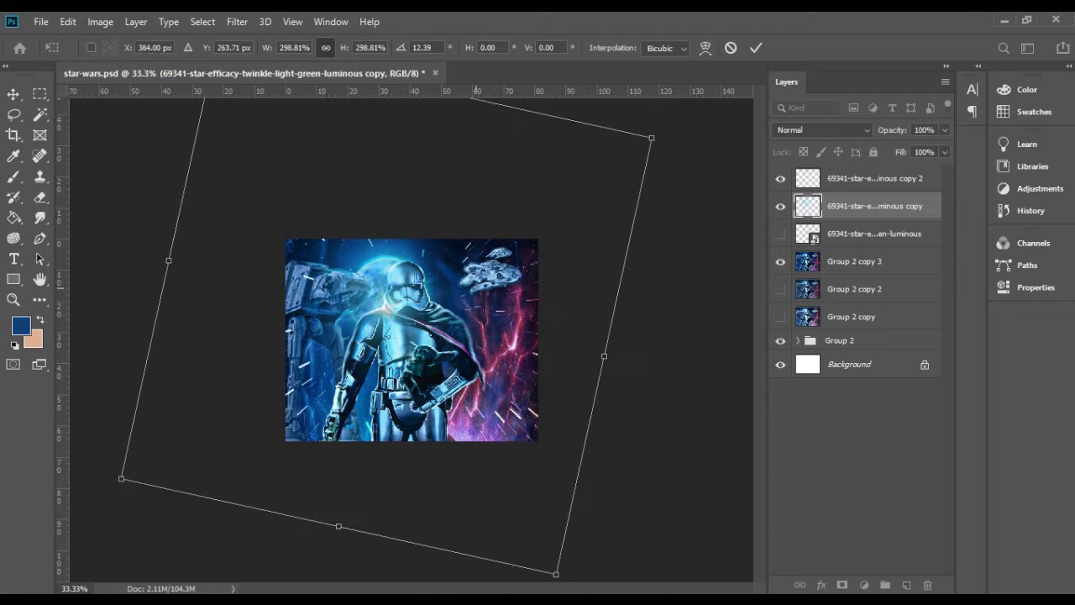
key("Return")
key("ctrl+plus")
key("e")
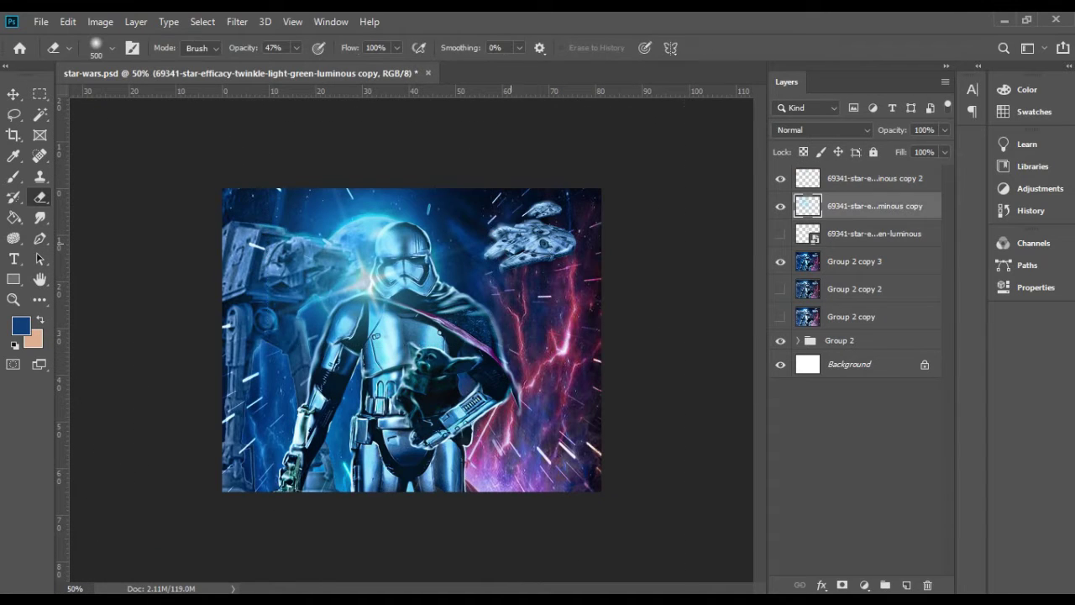
key("bracketleft")
key("bracketleft")
key("bracketleft")
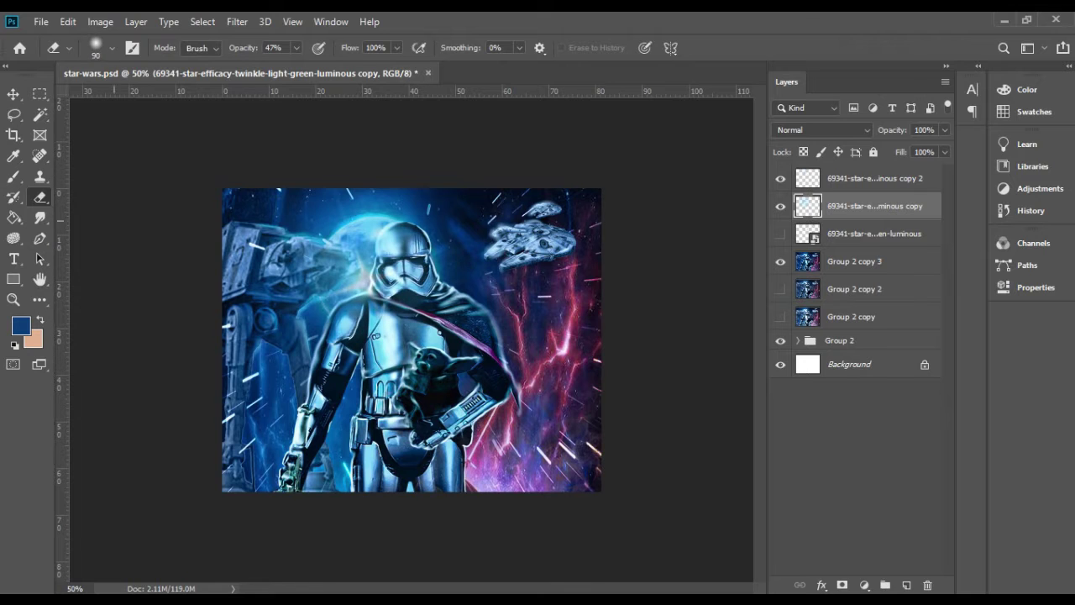
left_click(864, 585)
- Add two black-to-transparent gradient fill layers over the artwork
left_click(888, 319)
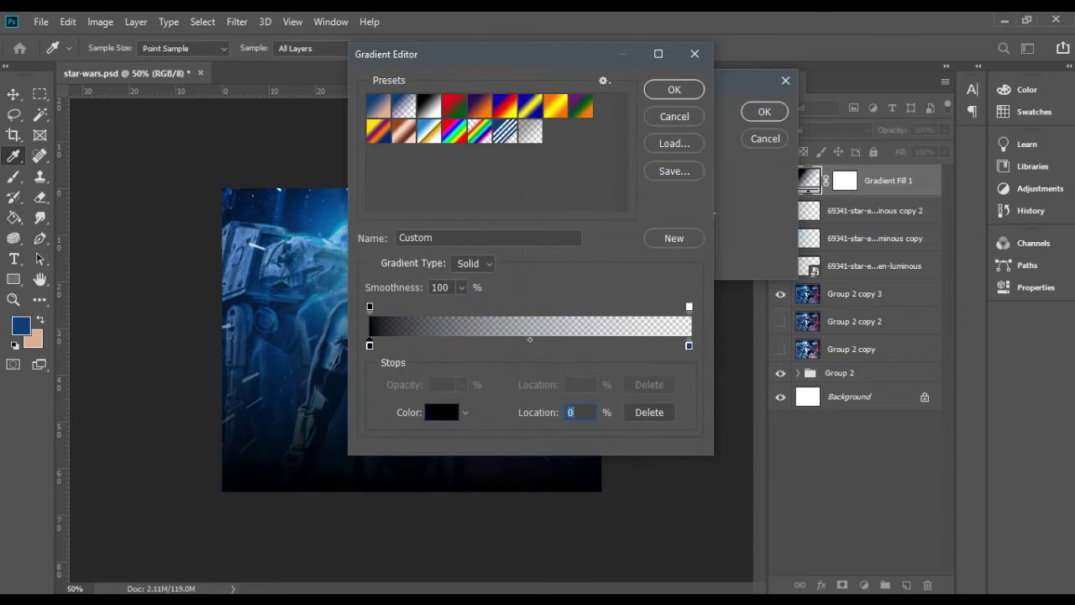
left_click(673, 89)
left_click(765, 112)
left_click(21, 325)
left_click(883, 163)
left_click(864, 585)
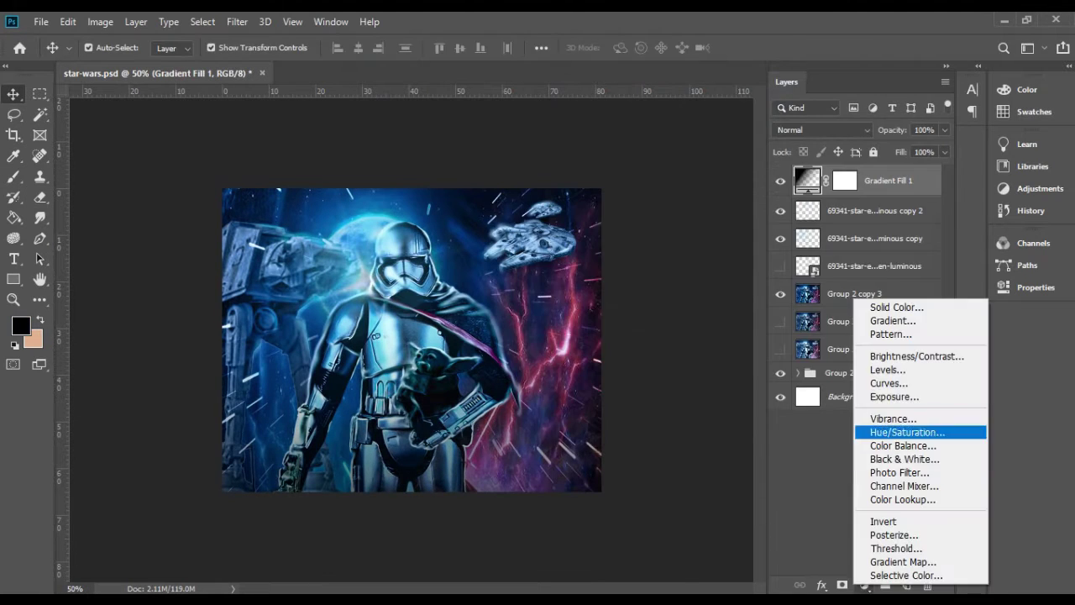
left_click(892, 320)
left_click(764, 112)
- Add three more gradient fills angled at 178°, 180° and 90°
left_click(865, 585)
left_click(893, 320)
type("178")
key("Return")
left_click(865, 584)
left_click(893, 320)
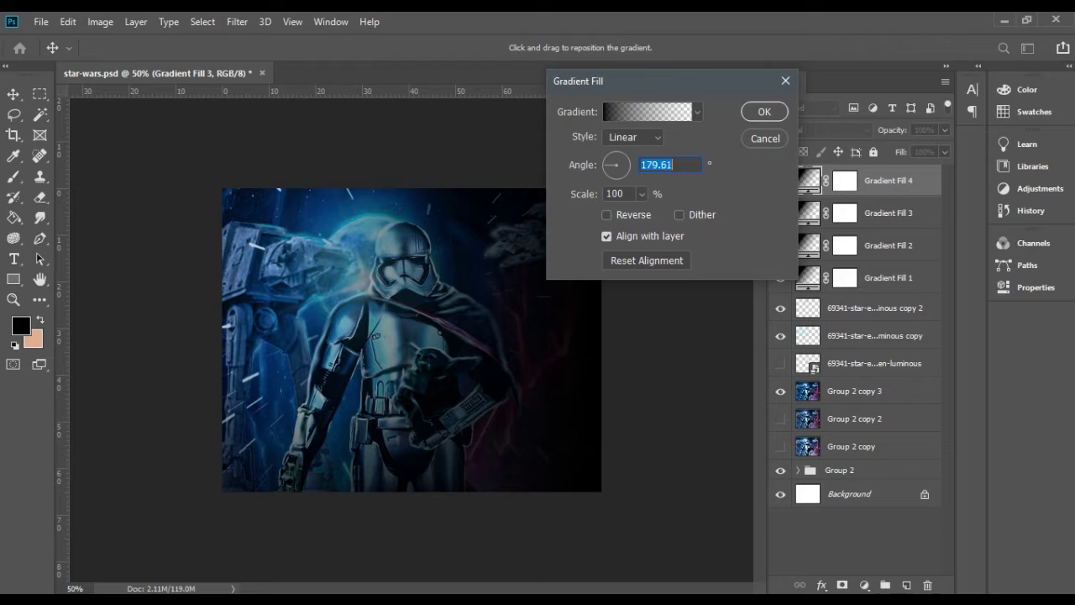
type("180")
key("Return")
left_click(865, 585)
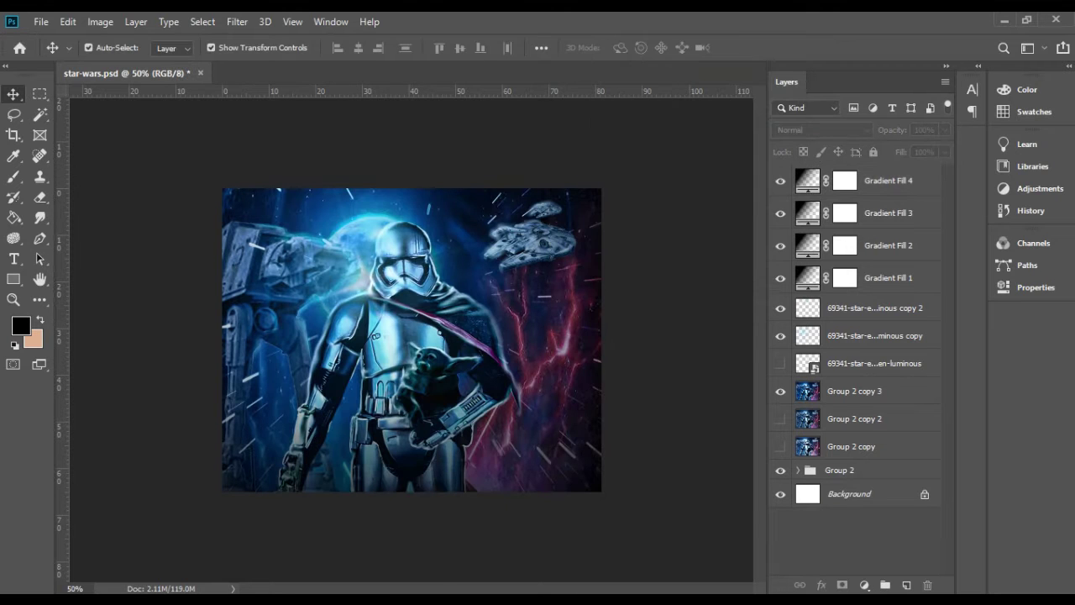
left_click(893, 320)
key("Return")
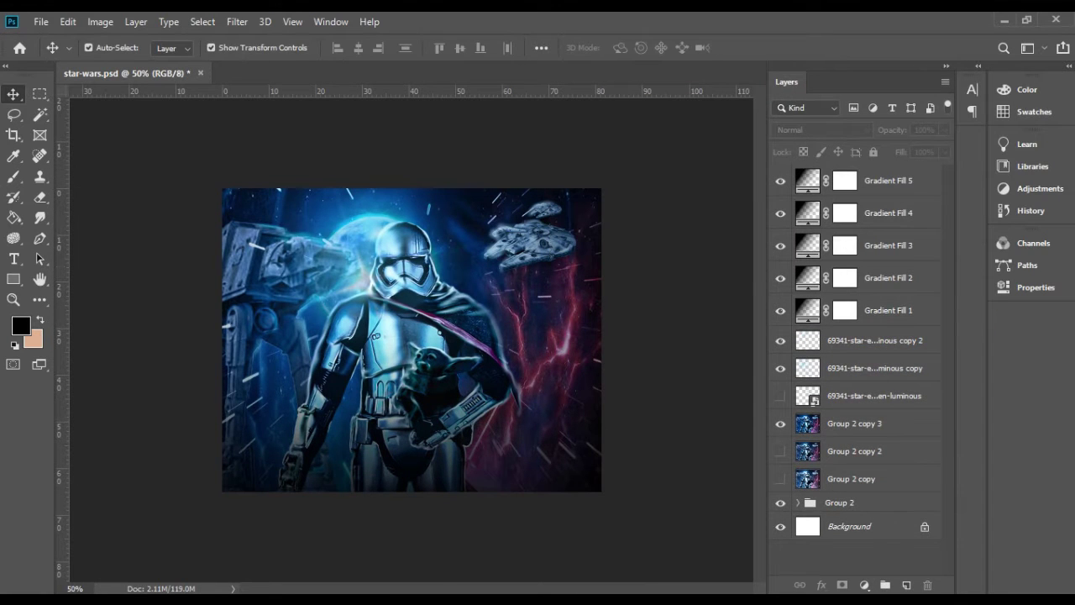
- Add a Color Balance adjustment layer on top of the gradient fills
left_click(864, 584)
left_click(893, 444)
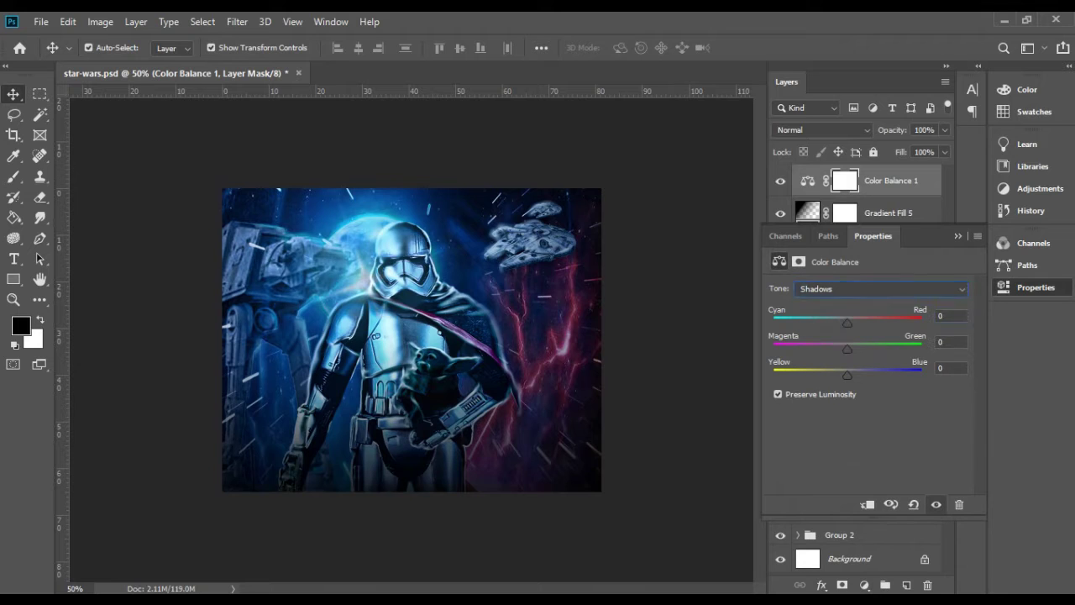
left_click(854, 455)
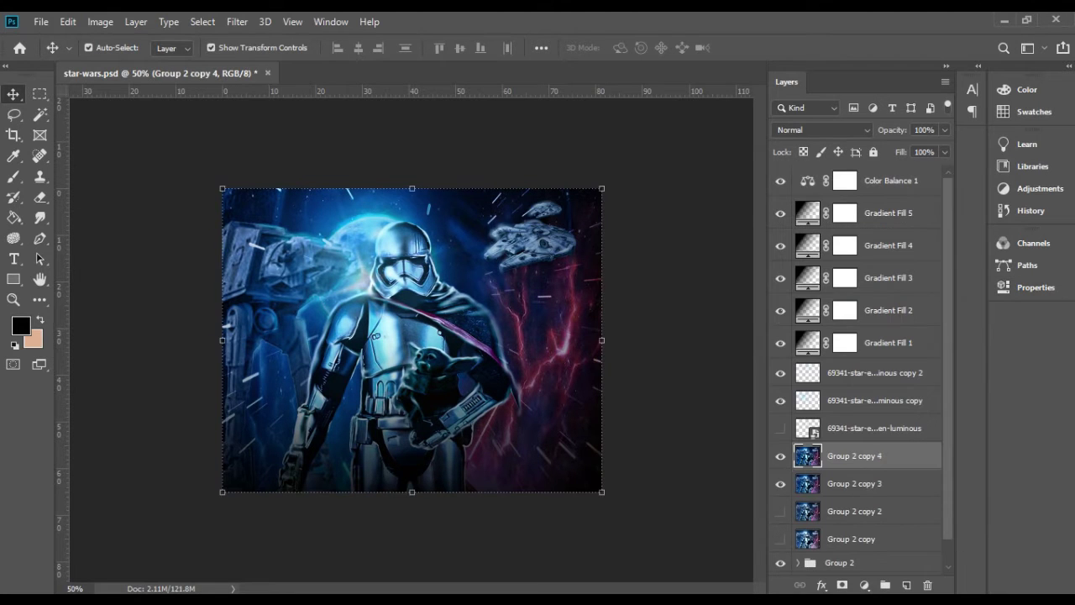
- Brighten the armour highlights with the Dodge tool at brush size 20
right_click(14, 238)
left_click(84, 235)
scroll(346, 218, "up", 2)
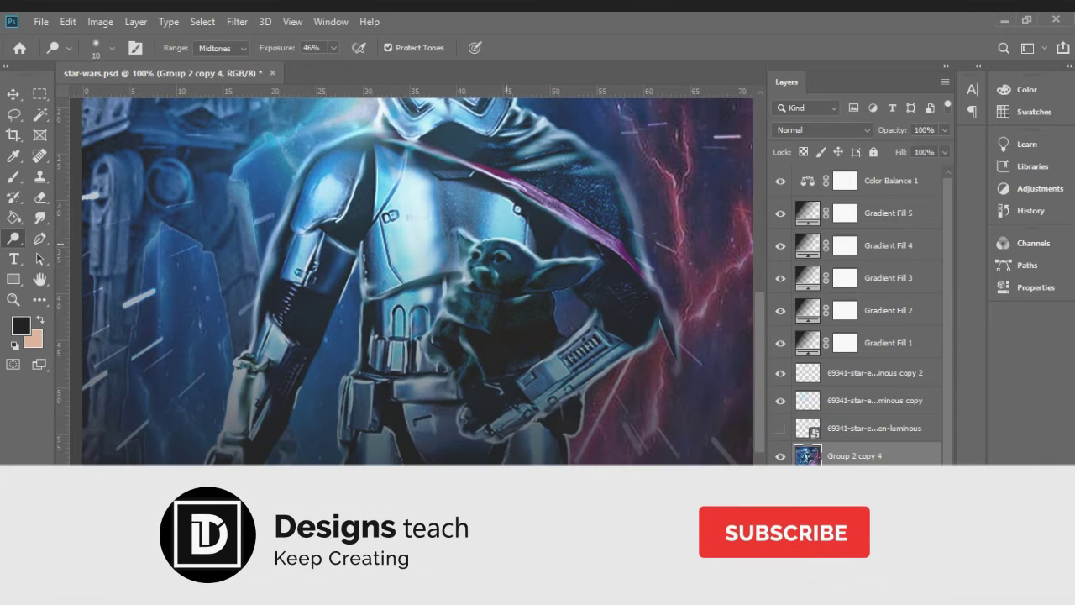
key("bracketright")
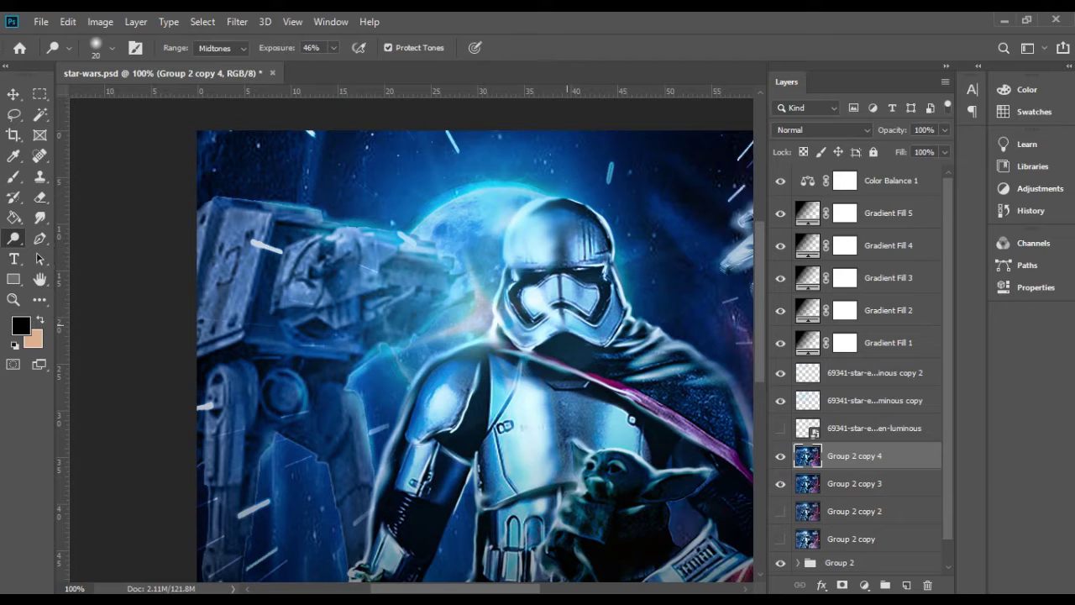
key("ctrl+minus")
key("ctrl+minus")
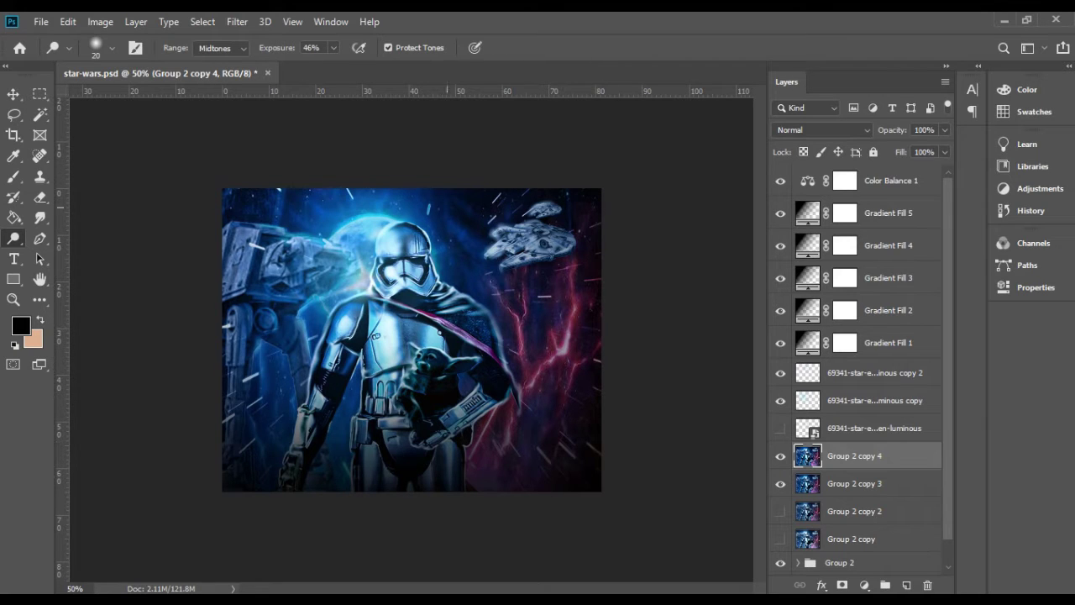
- Deepen the artwork's shadows with the Burn tool, then select the Color Balance 1 layer
right_click(14, 238)
left_click(71, 252)
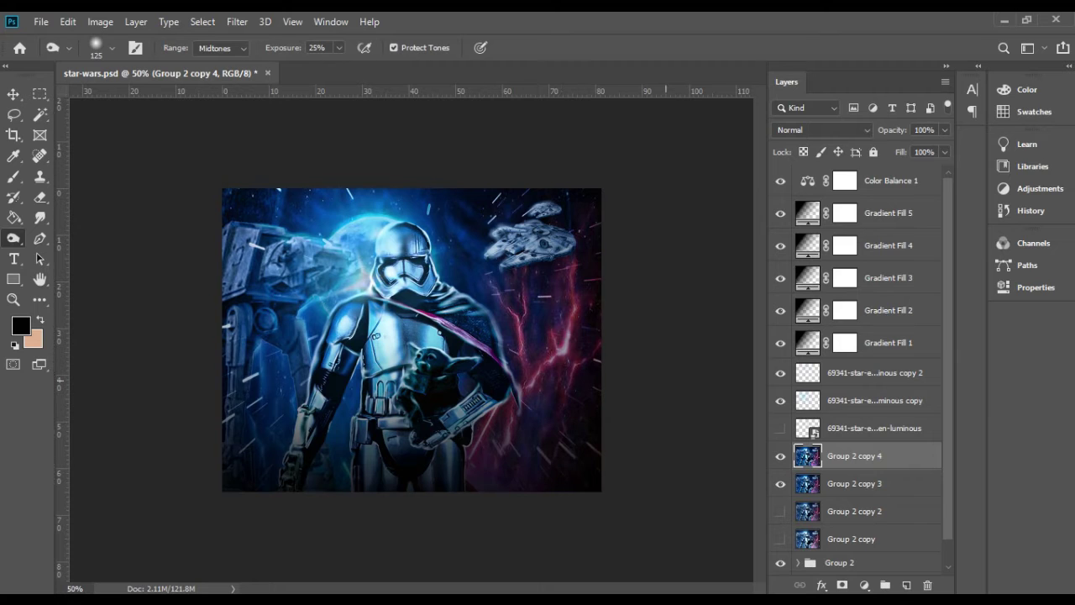
key("ctrl+minus")
key("alt+period")
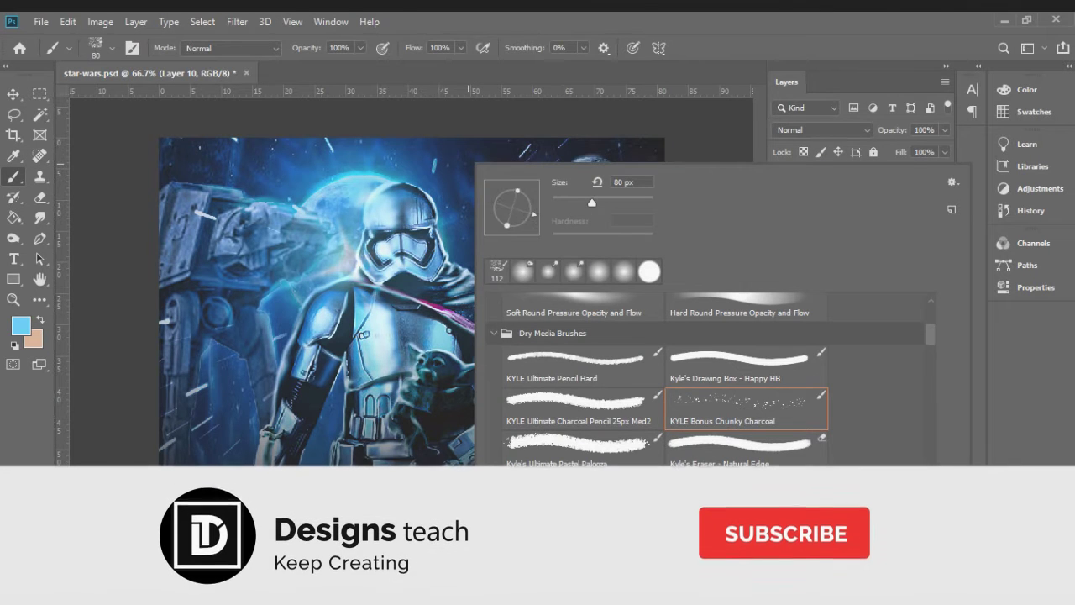
- Set Layer 10 to Color Dodge blending
key("Return")
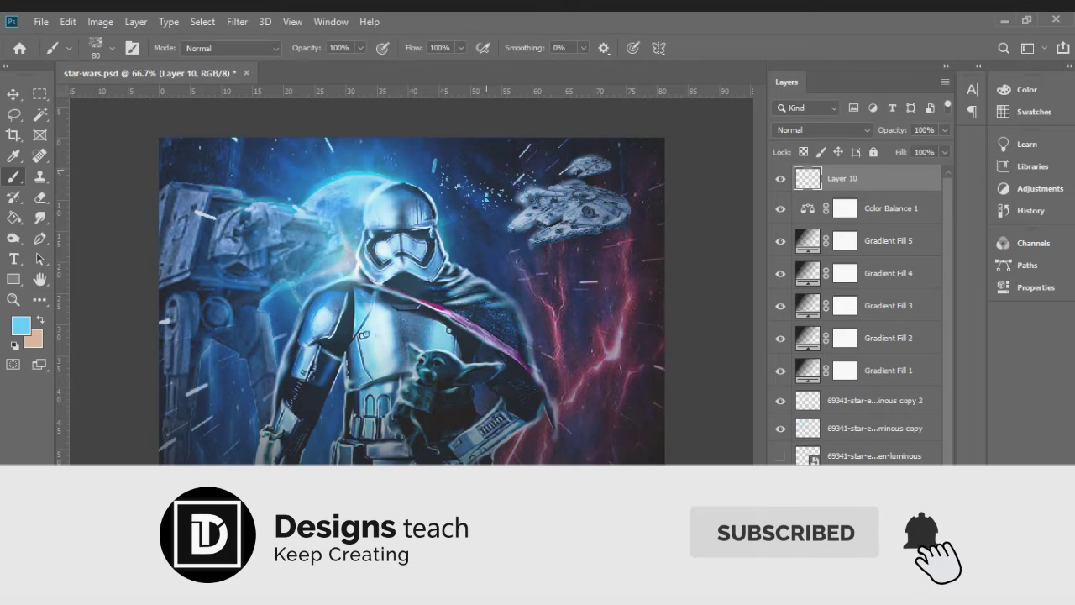
left_click(823, 130)
left_click(840, 271)
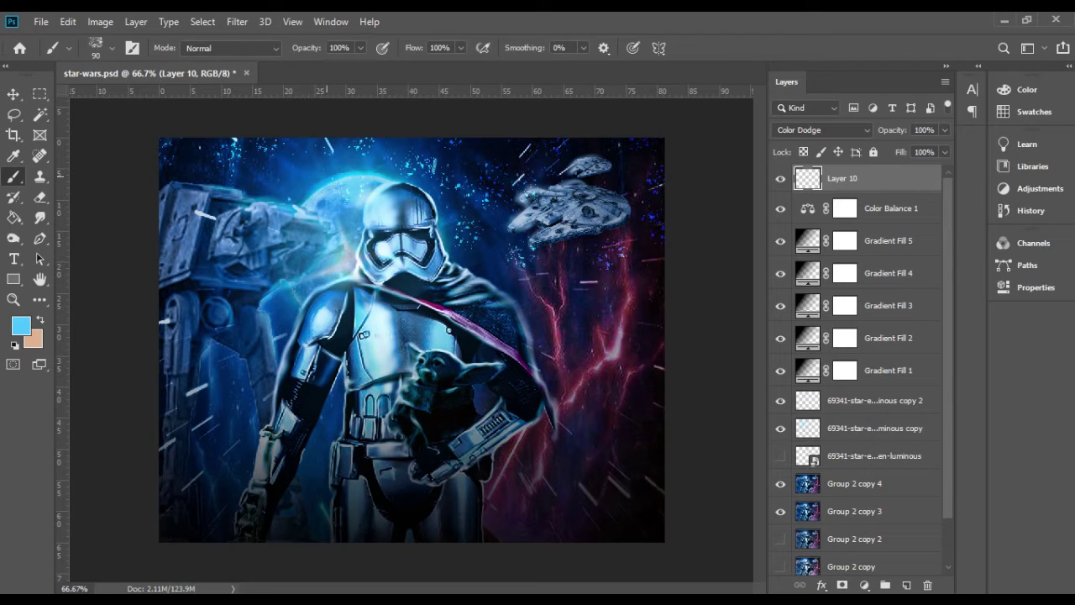
key("bracketleft")
- Add Layer 11 in a deeper saturated blue with Hard Mix blending
key("ctrl+shift+alt+n")
left_click(498, 227, "alt")
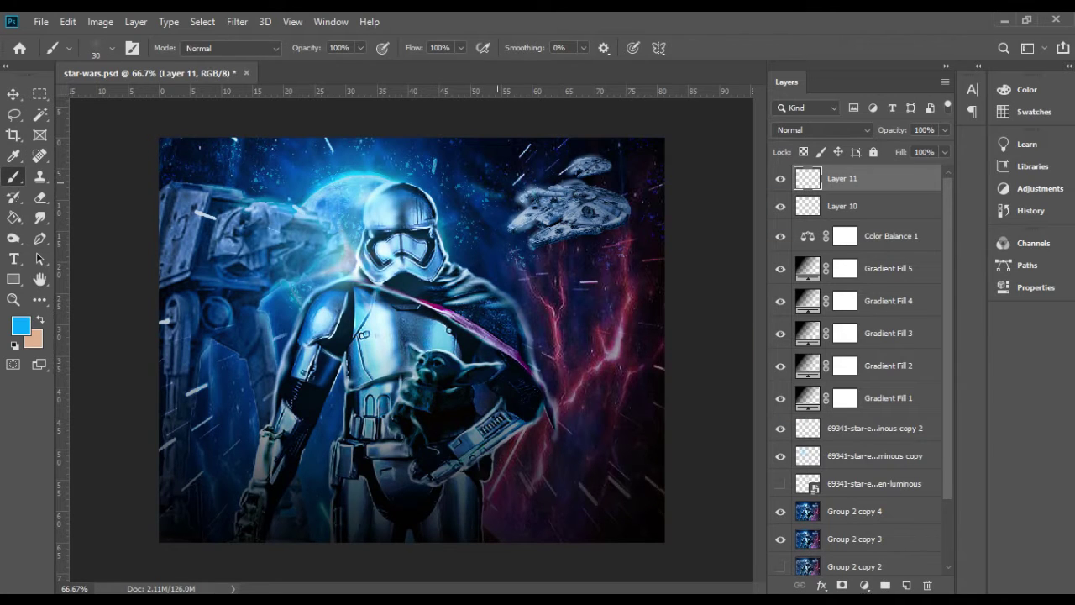
left_click(823, 129)
left_click(852, 389)
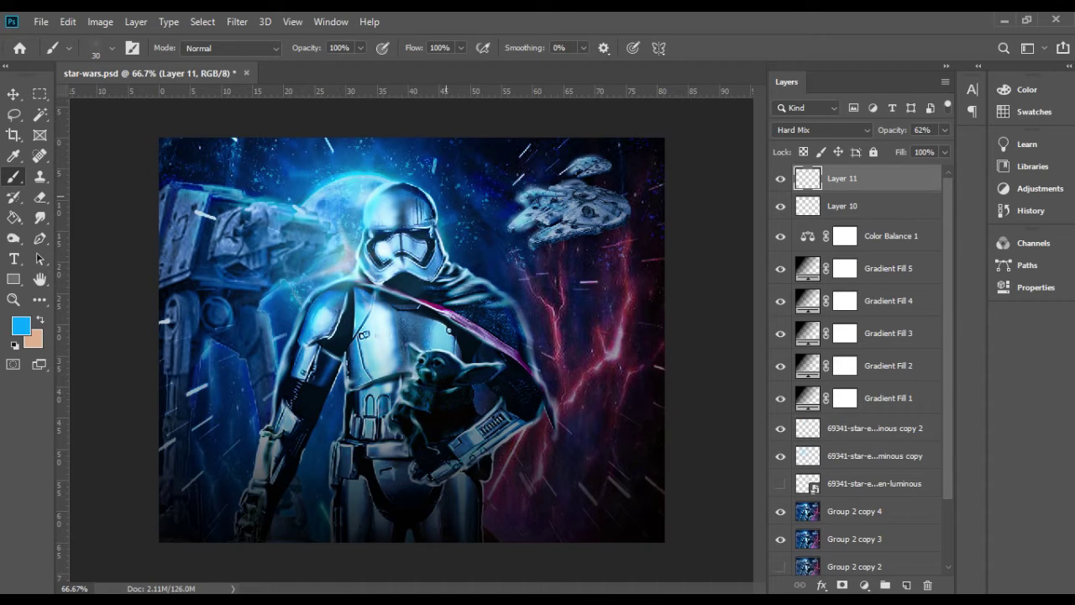
key("ctrl+minus")
- Save the edited star-wars artwork
left_click(41, 21)
left_click(63, 198)
left_click(799, 535)
left_click(41, 21)
key("Escape")
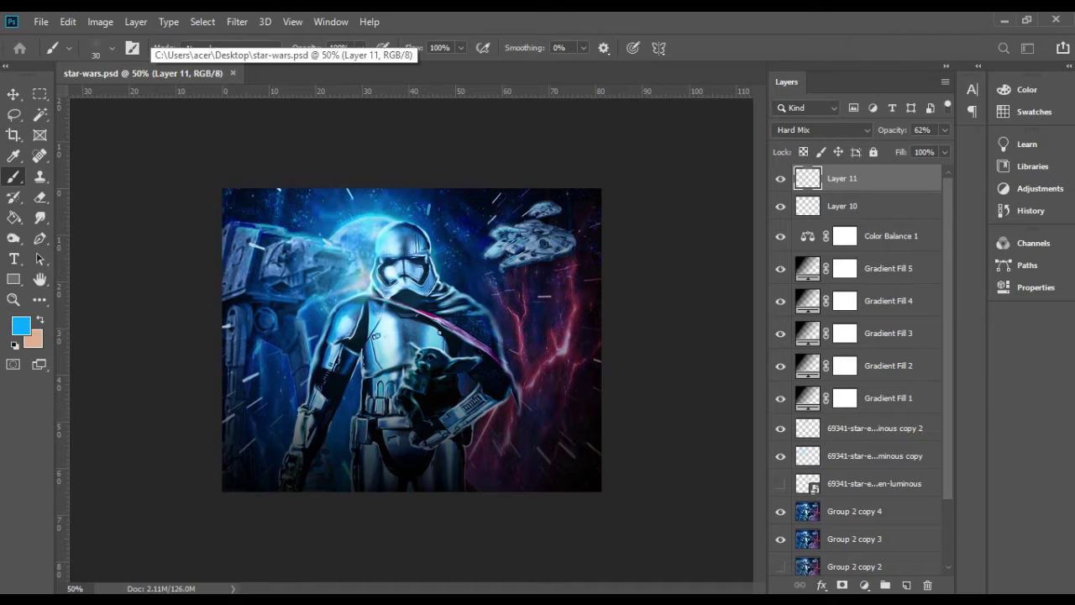
- Create a blank Untitled-1 document, then return to the star-wars document
key("ctrl+n")
key("Return")
key("ctrl+o")
key("Return")
key("ctrl+o")
left_click(436, 341)
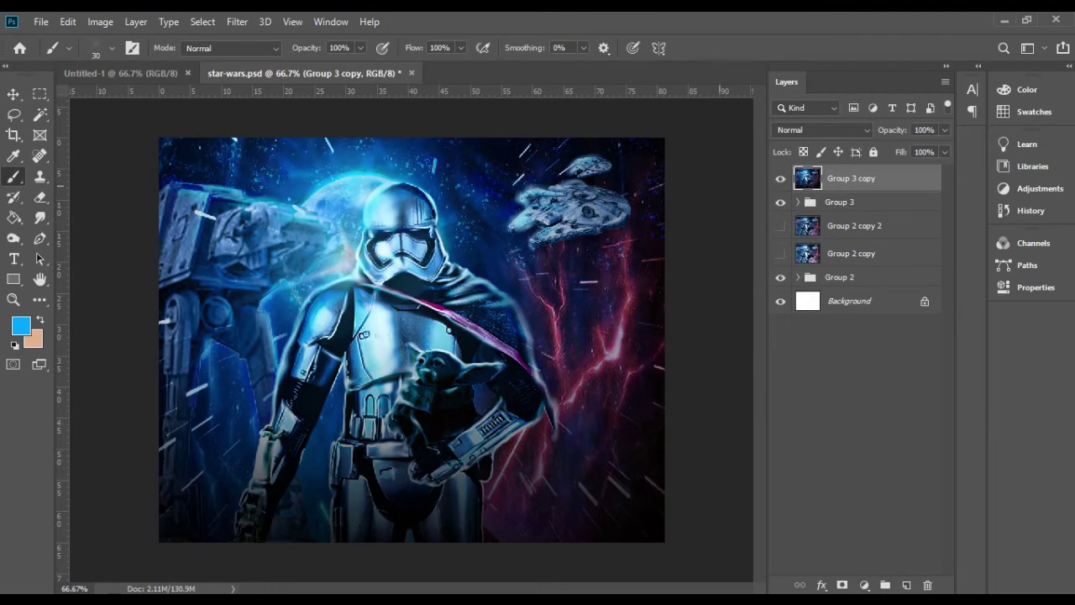
- Scale the pasted artwork in Untitled-1 and shift it toward the right side
key("ctrl+minus")
key("ctrl+minus")
key("ctrl+t")
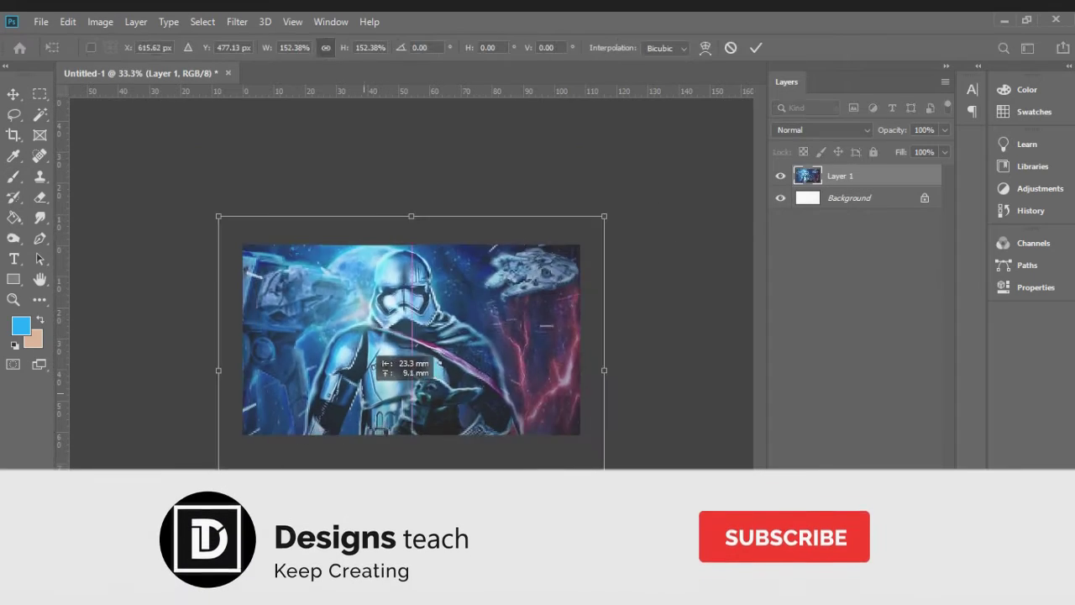
key("Return")
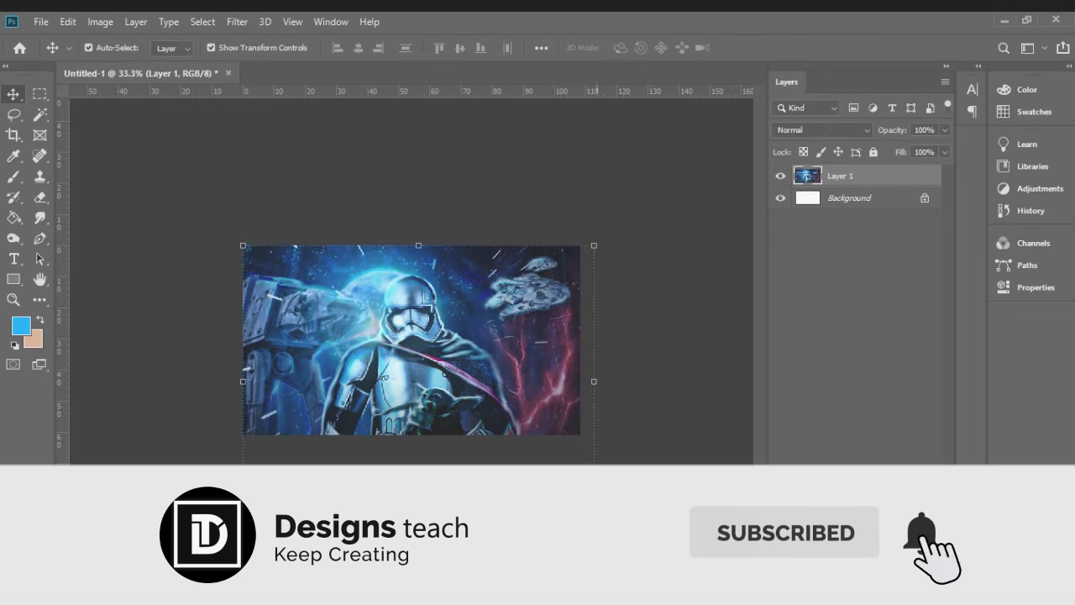
key("ctrl+t")
left_click_drag(504, 369, 550, 353)
key("Return")
key("ctrl+j")
left_click_drag(428, 352, 374, 352)
key("Delete")
- Paint soft navy with a size-400 brush over the left strip on a new layer
key("ctrl+shift+alt+n")
key("b")
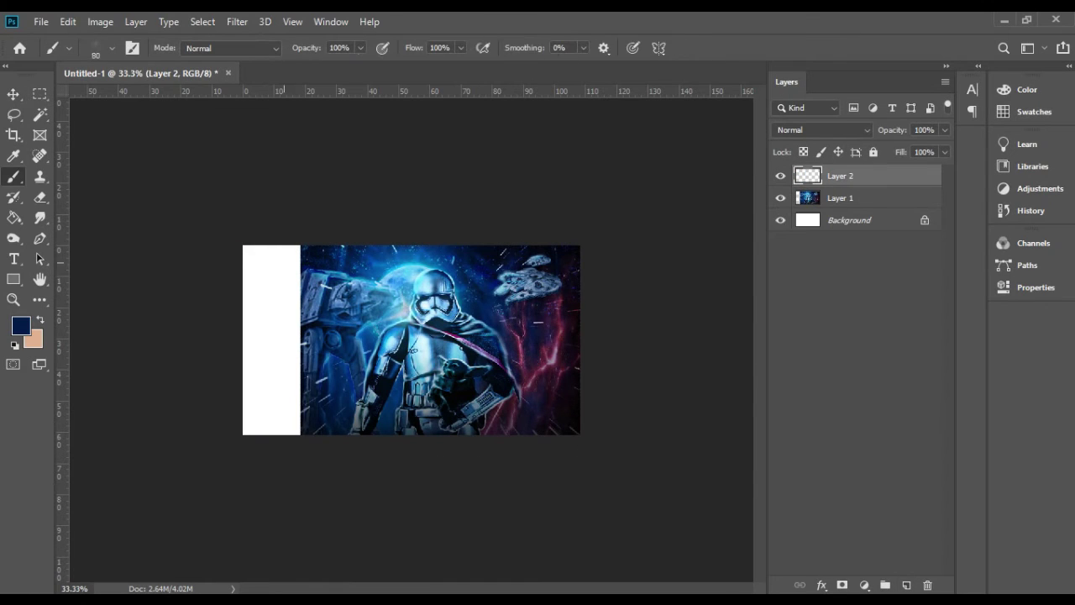
right_click(284, 237)
key("Escape")
key("bracketright")
key("bracketright")
key("bracketright")
left_click_drag(252, 252, 251, 429)
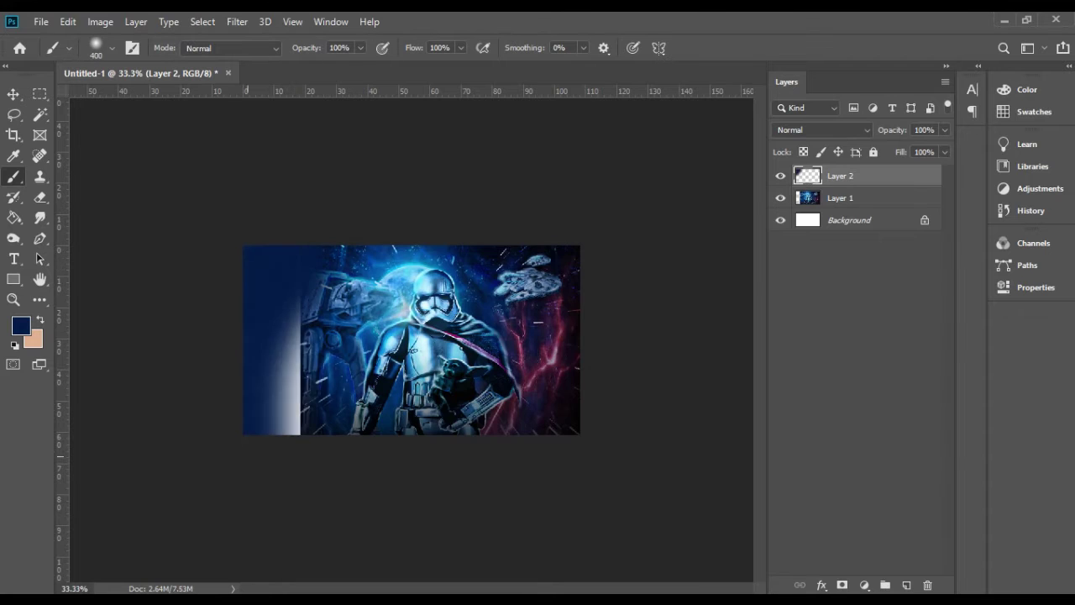
- Darken the left strip with soft black paint on another new layer
key("ctrl+shift+alt+n")
left_click_drag(264, 252, 269, 429)
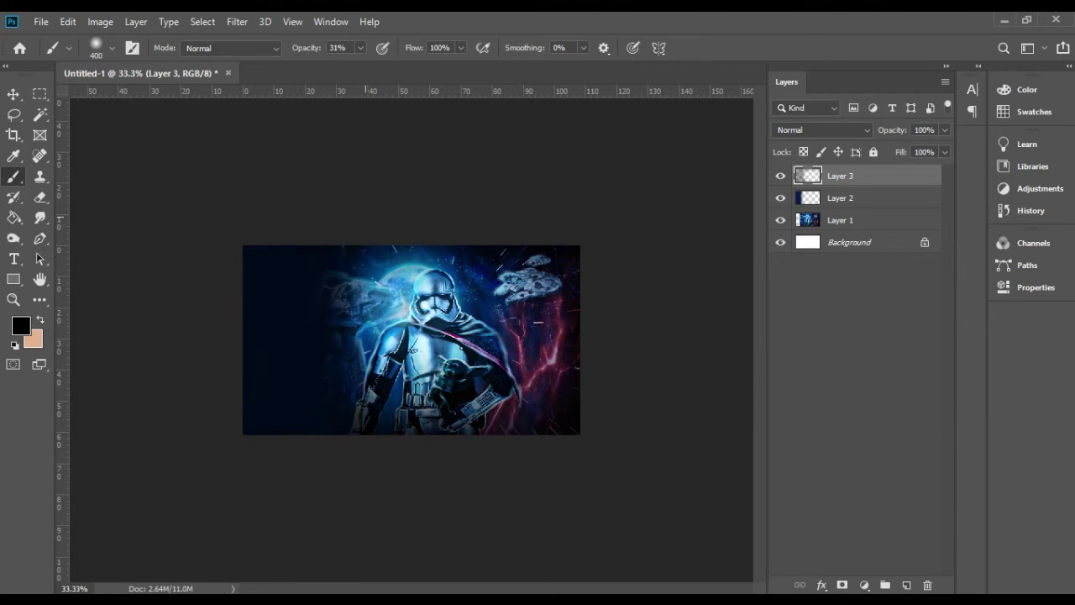
key("v")
key("alt+Tab")
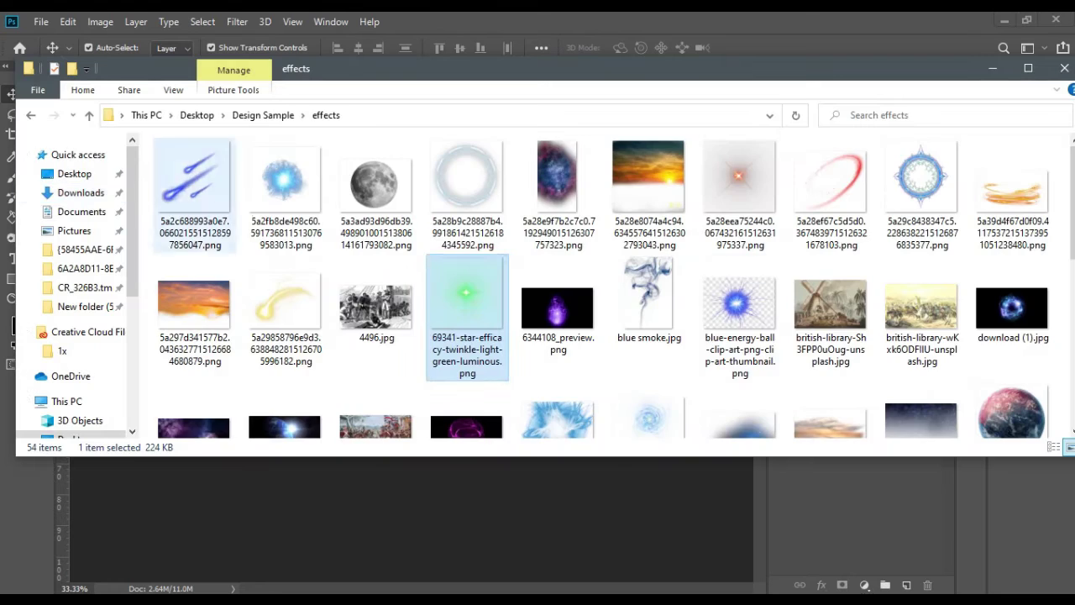
- Browse the File Explorer folders for the effect images
left_click(204, 114)
scroll(588, 285, "down", 3)
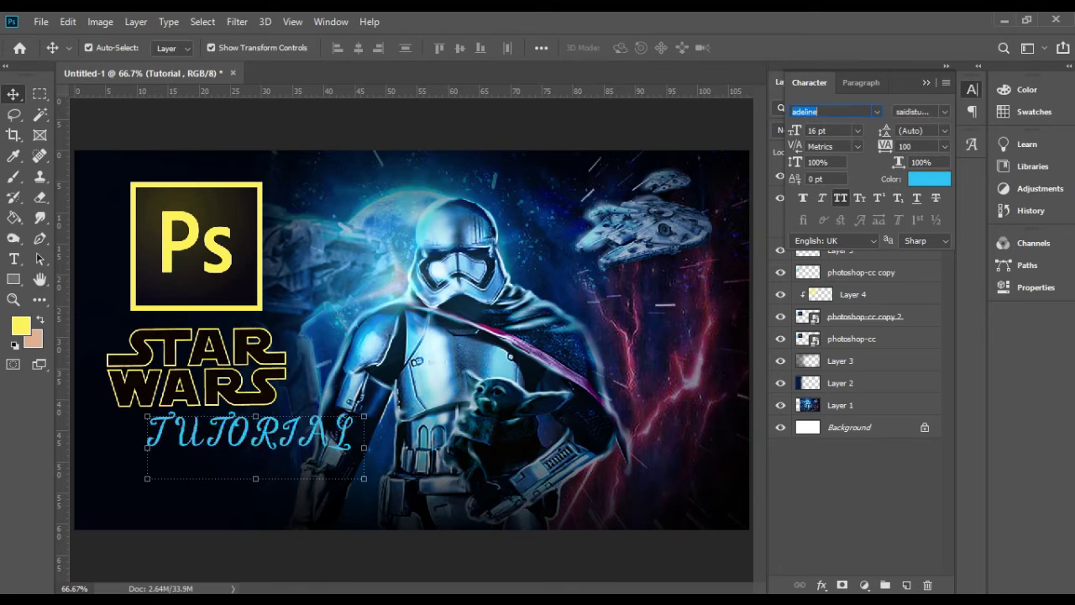
- Apply the 'lemon milk' font to the TUTORIAL text layer
type("lemon milk")
key("Return")
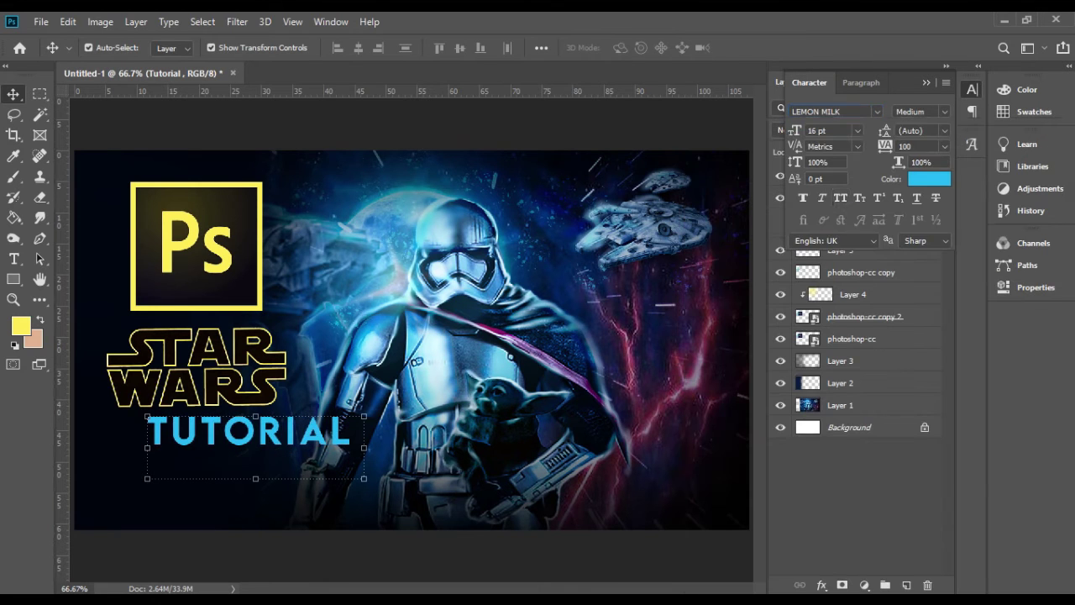